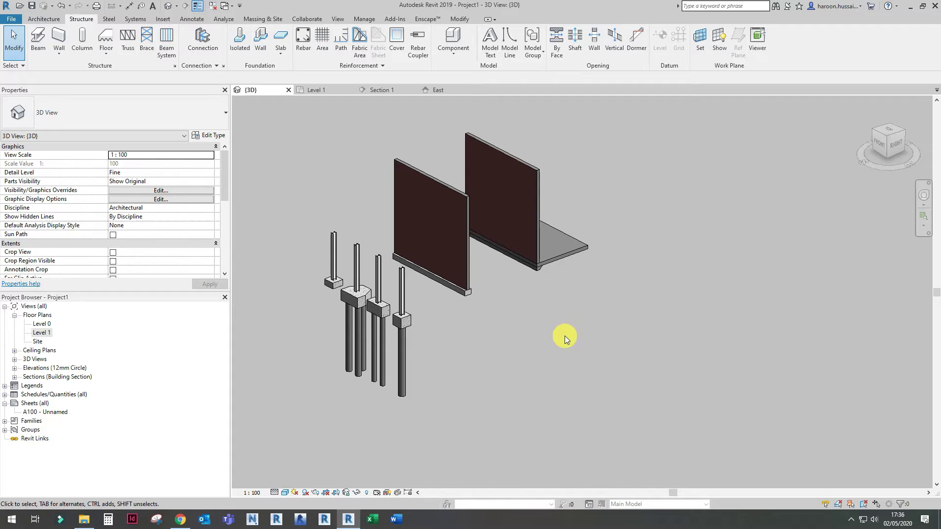
# Examine the existing pad foundation, pile caps and wall foundations in the 3D model from several angles.
pyautogui.scroll(2, 558, 300)
pyautogui.scroll(-3, 563, 282)
pyautogui.scroll(4, 479, 300)
pyautogui.scroll(-3, 480, 299)
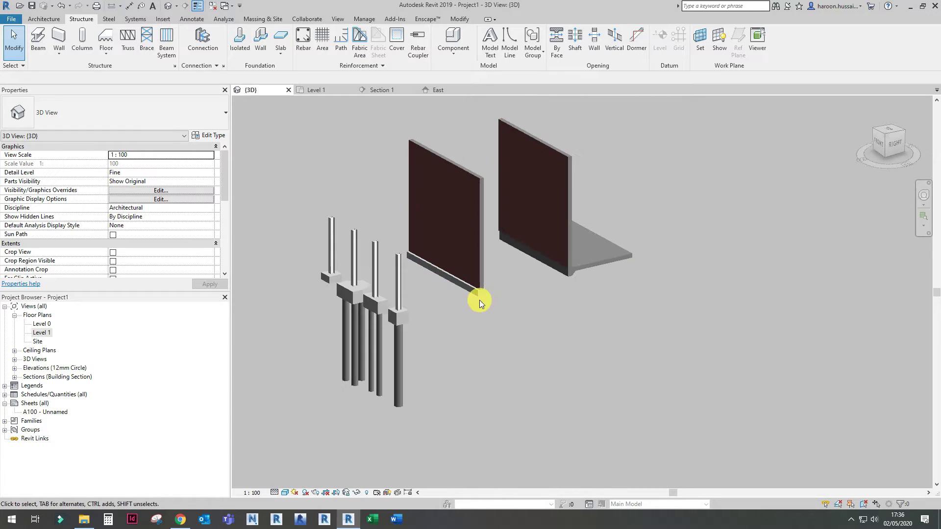
pyautogui.scroll(2, 298, 296)
pyautogui.scroll(3, 345, 275)
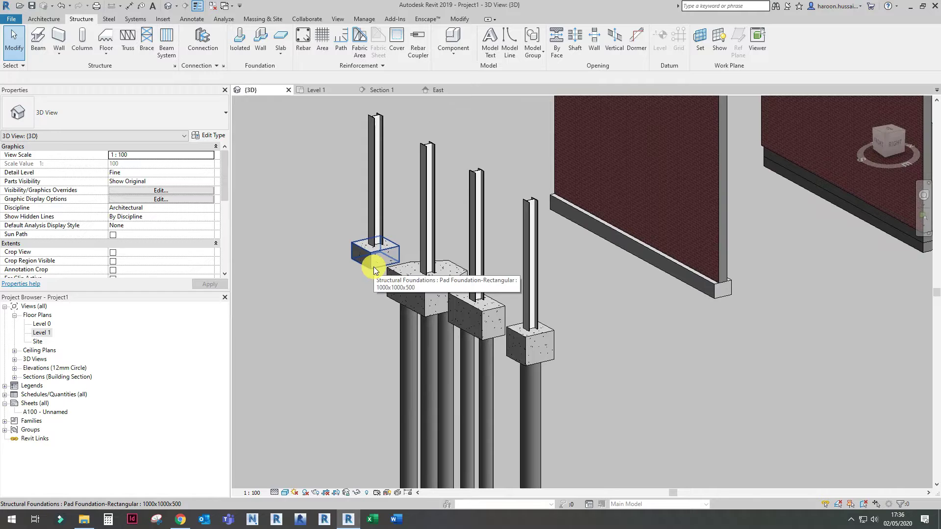
pyautogui.scroll(-3, 373, 267)
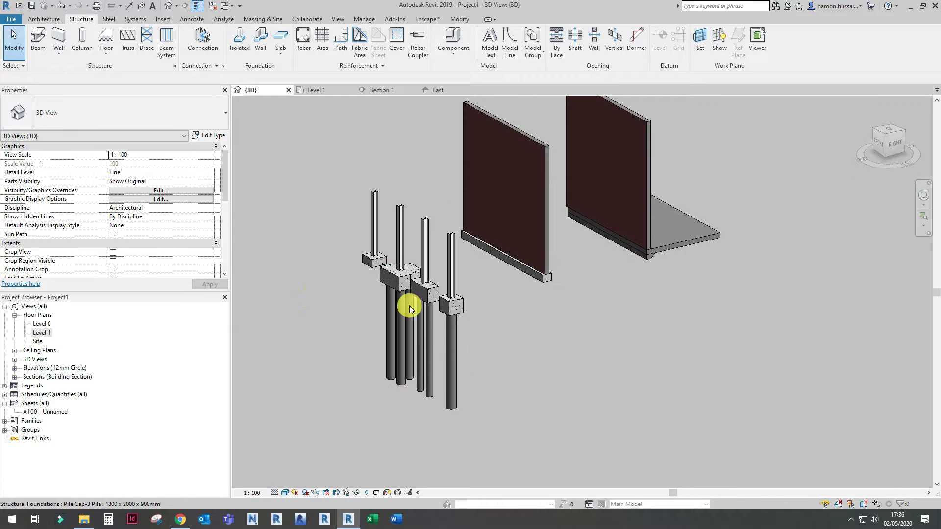
pyautogui.moveTo(542, 309); pyautogui.dragTo(551, 374, button='middle')
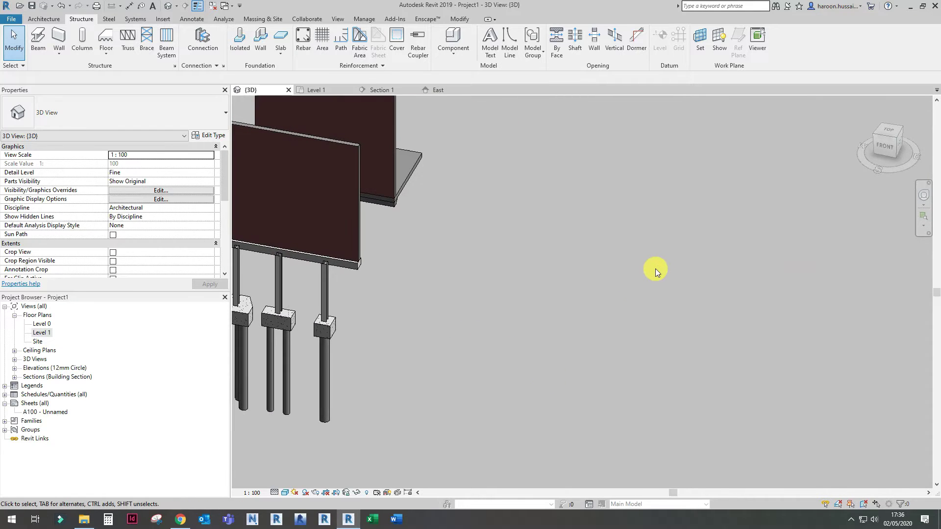
pyautogui.moveTo(470, 324); pyautogui.dragTo(567, 337, button='middle')
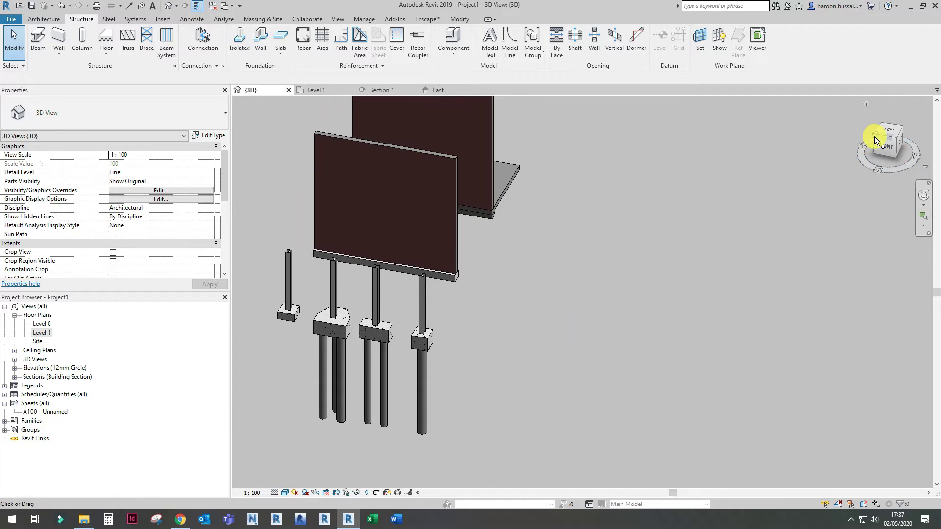
# Start placing a structural column from the top view, keeping the UC305x305x97 universal column type.
pyautogui.click(889, 136)
pyautogui.moveTo(639, 327); pyautogui.dragTo(471, 313, button='middle')
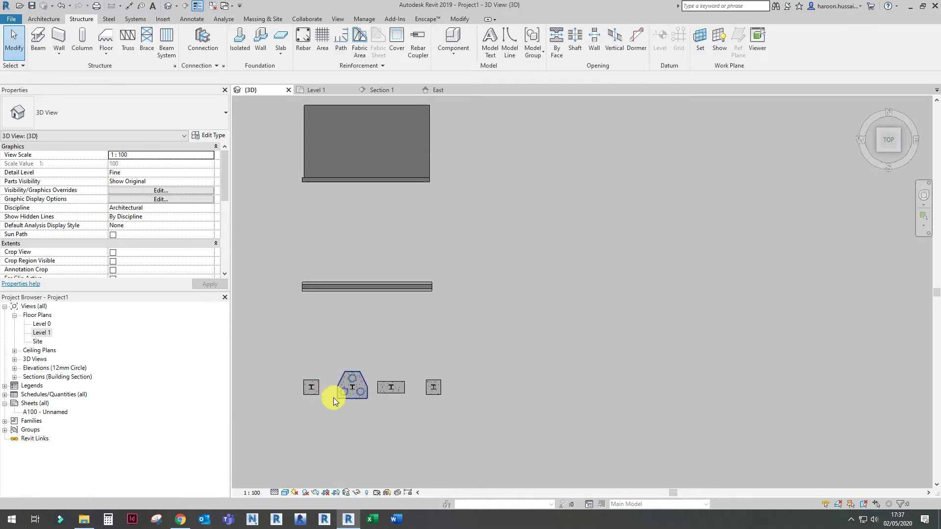
pyautogui.scroll(4, 334, 396)
pyautogui.scroll(-4, 334, 396)
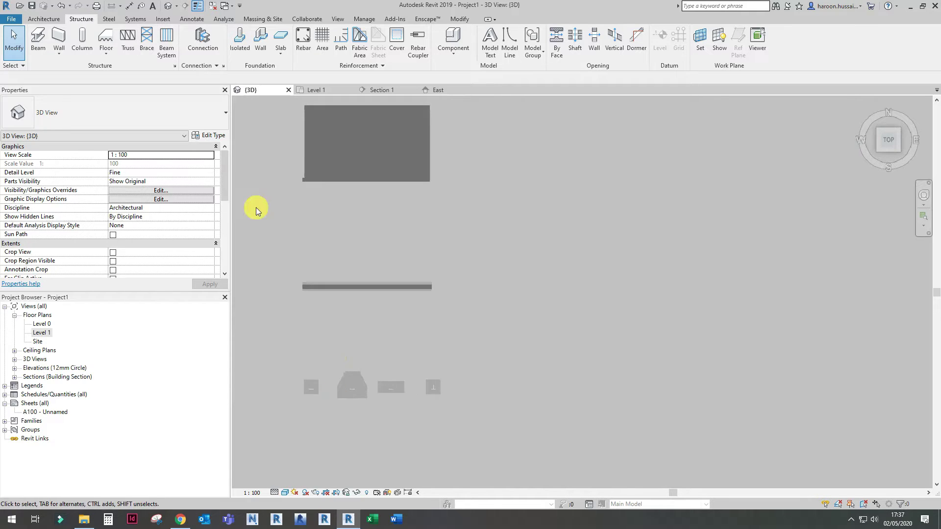
pyautogui.click(84, 39)
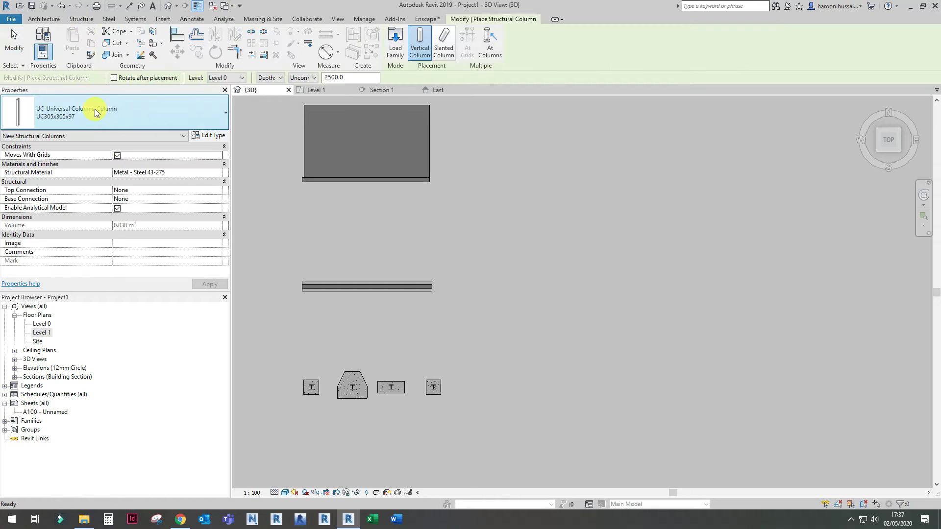
pyautogui.click(163, 120)
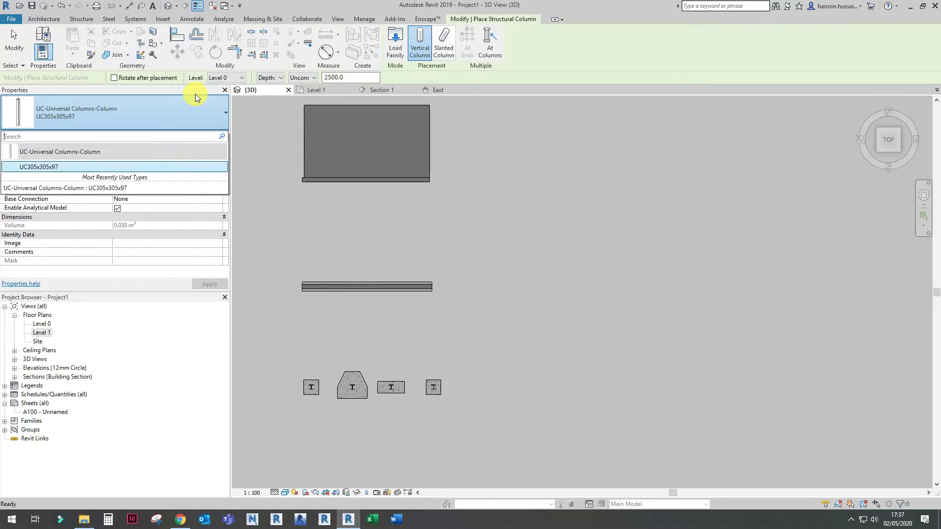
pyautogui.click(195, 114)
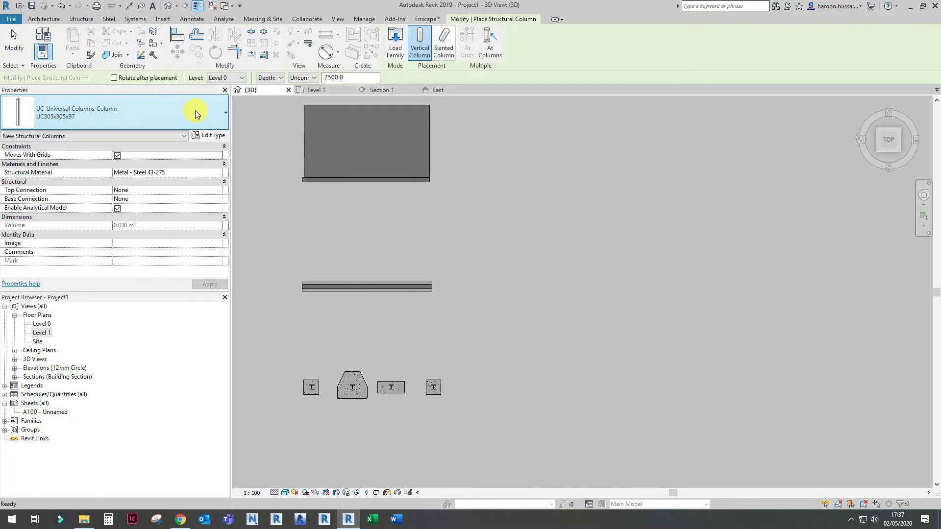
# Browse the UK library's steel structural column families and preview Props-Column without loading anything.
pyautogui.click(397, 55)
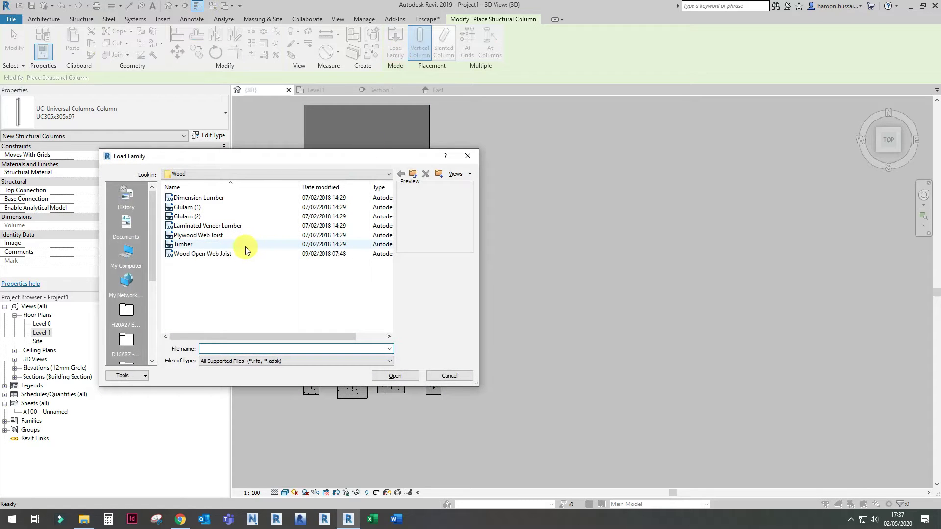
pyautogui.click(295, 174)
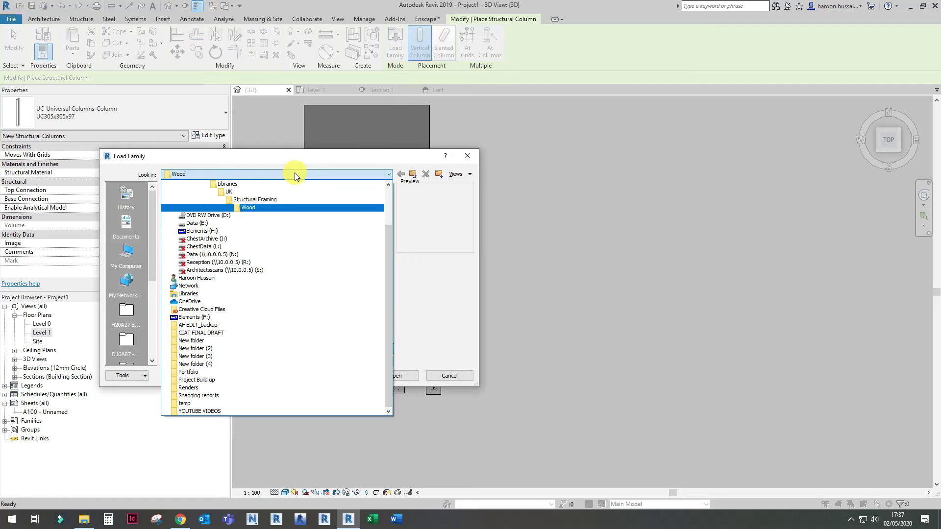
pyautogui.click(279, 191)
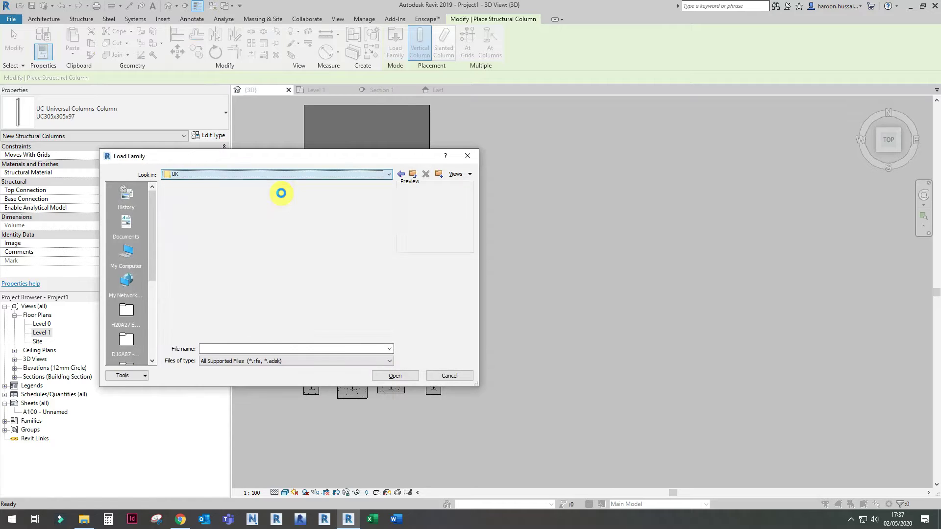
pyautogui.scroll(-1, 262, 230)
pyautogui.doubleClick(242, 244)
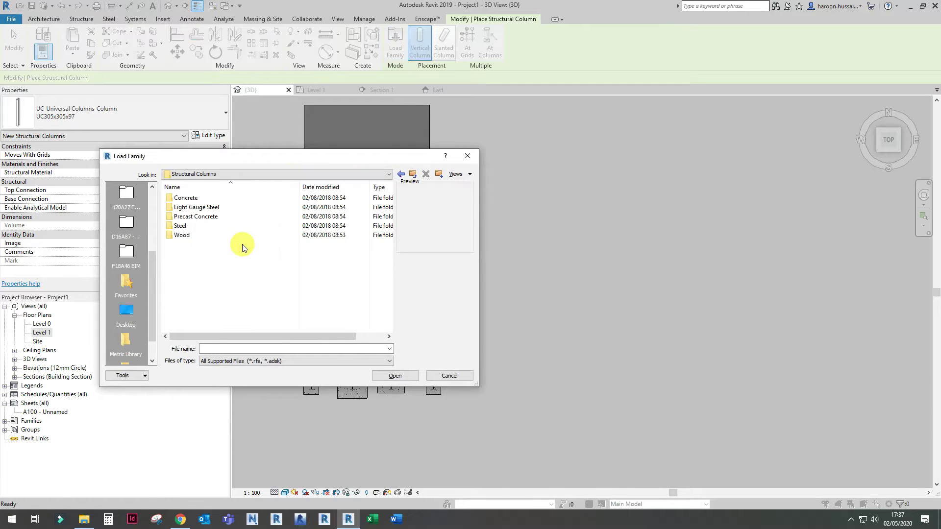
pyautogui.doubleClick(207, 225)
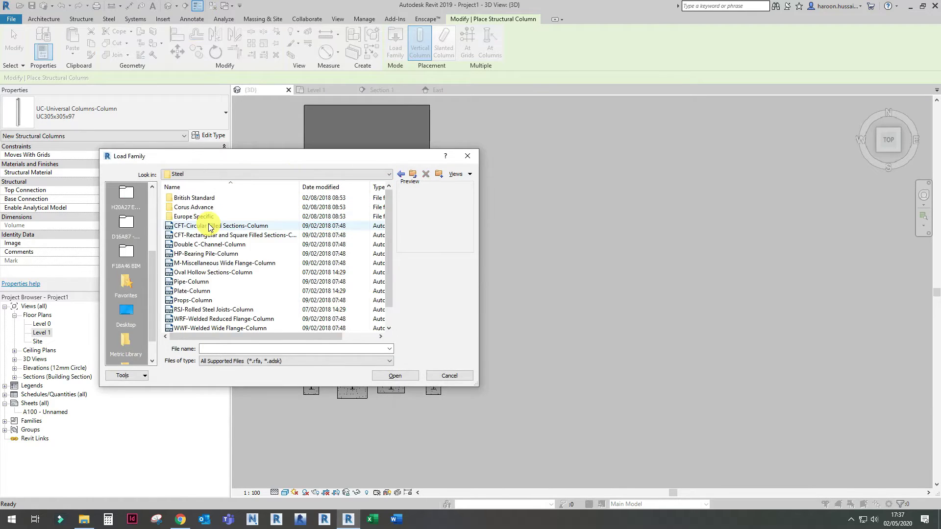
pyautogui.click(211, 238)
pyautogui.click(201, 300)
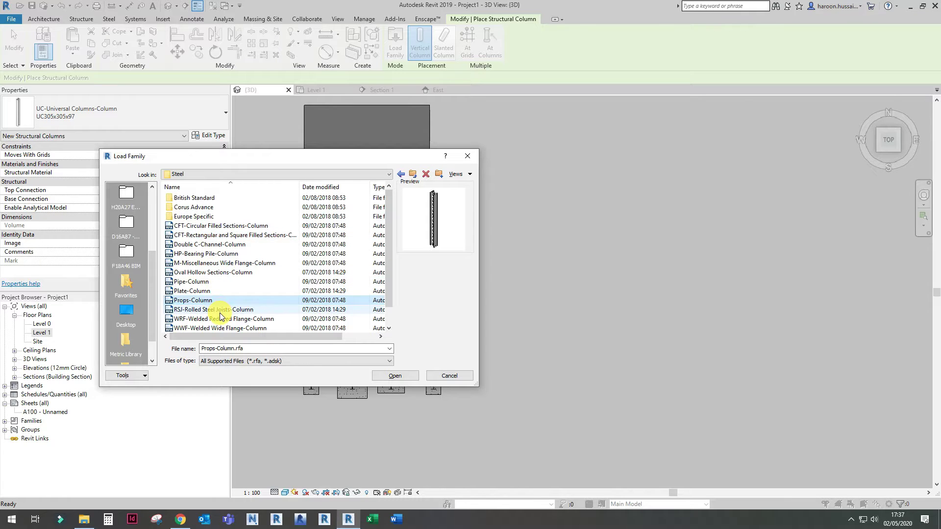
pyautogui.click(468, 155)
# Place one vertical UC305x305x97 column in line with the existing column row, about 4600 mm beyond its last column.
pyautogui.moveTo(474, 298); pyautogui.dragTo(388, 252, button='middle')
pyautogui.scroll(2, 430, 329)
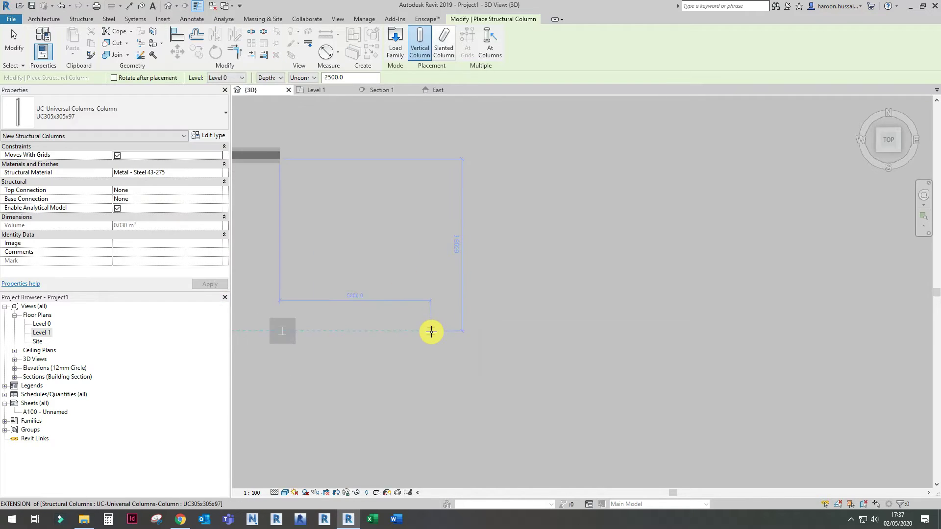
pyautogui.moveTo(374, 333); pyautogui.dragTo(466, 325, button='middle')
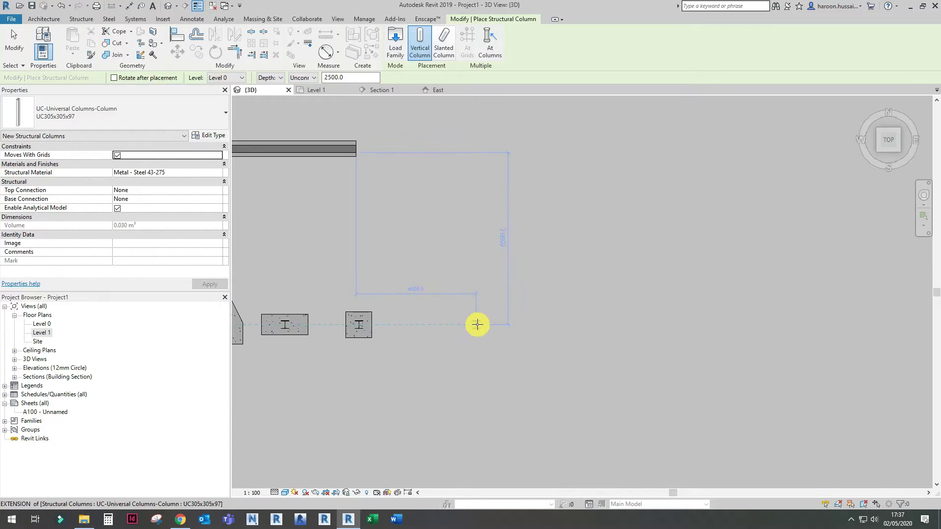
pyautogui.click(477, 324)
pyautogui.press('Escape')
# Set the new column's top level to Level 1 and its base offset to 0.
pyautogui.click(477, 329)
pyautogui.keyDown('shift'); pyautogui.moveTo(522, 377); pyautogui.dragTo(457, 193, button='middle'); pyautogui.keyUp('shift')
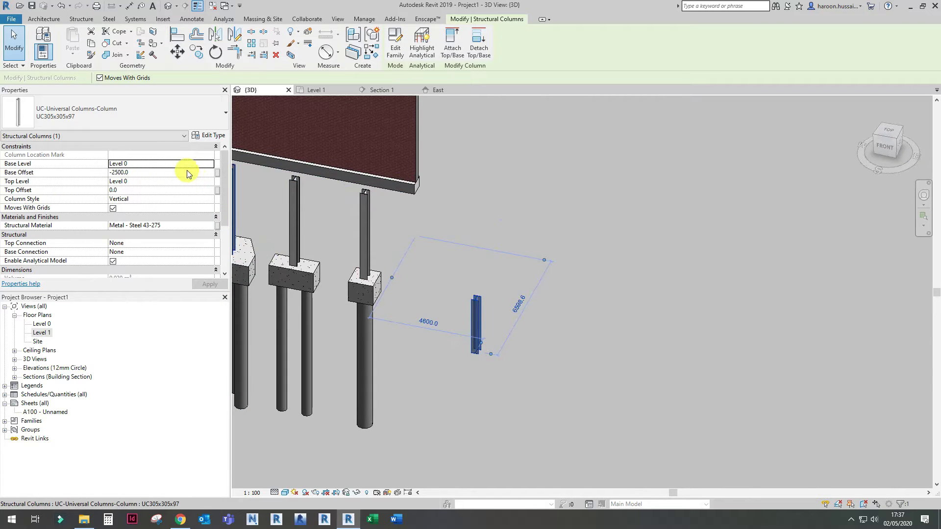
pyautogui.click(208, 183)
pyautogui.click(195, 193)
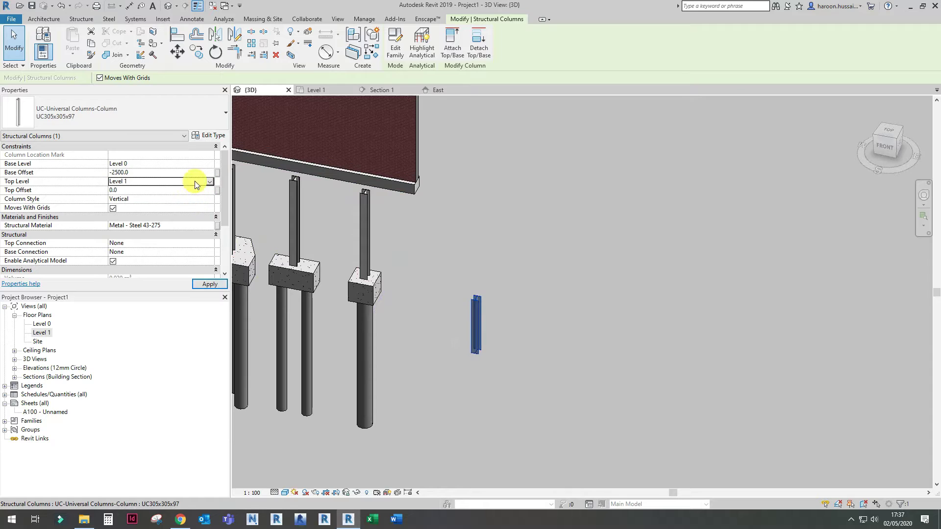
pyautogui.click(188, 176)
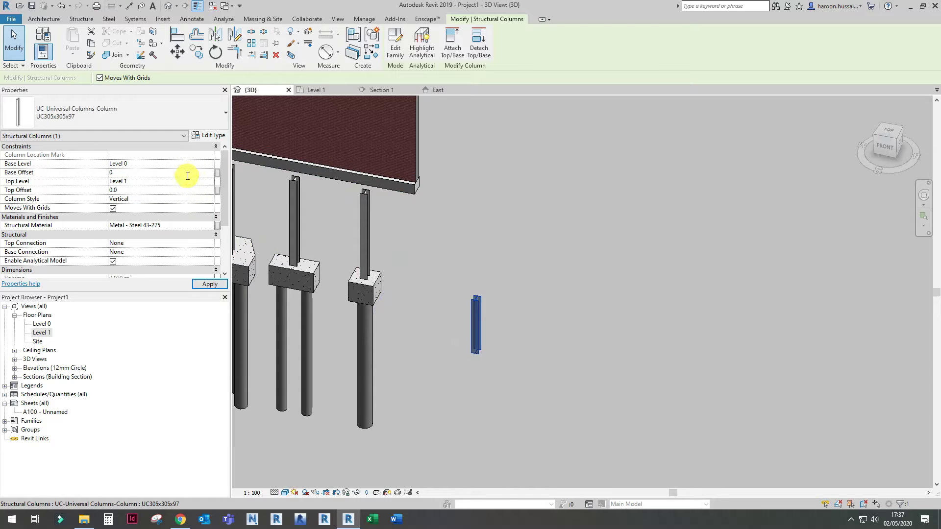
pyautogui.write('0')
pyautogui.click(825, 201)
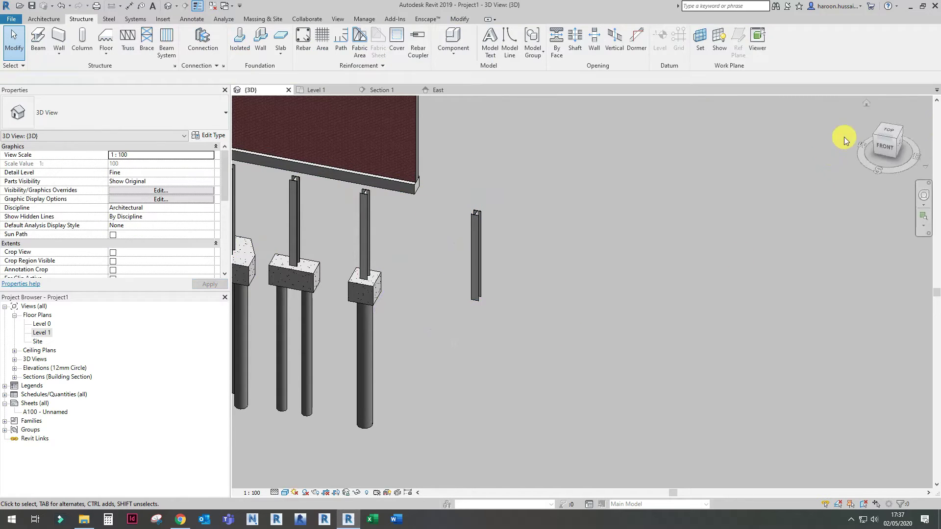
# Copy the new column 3000 mm horizontally away from the existing foundations, with multiple copying enabled.
pyautogui.click(892, 130)
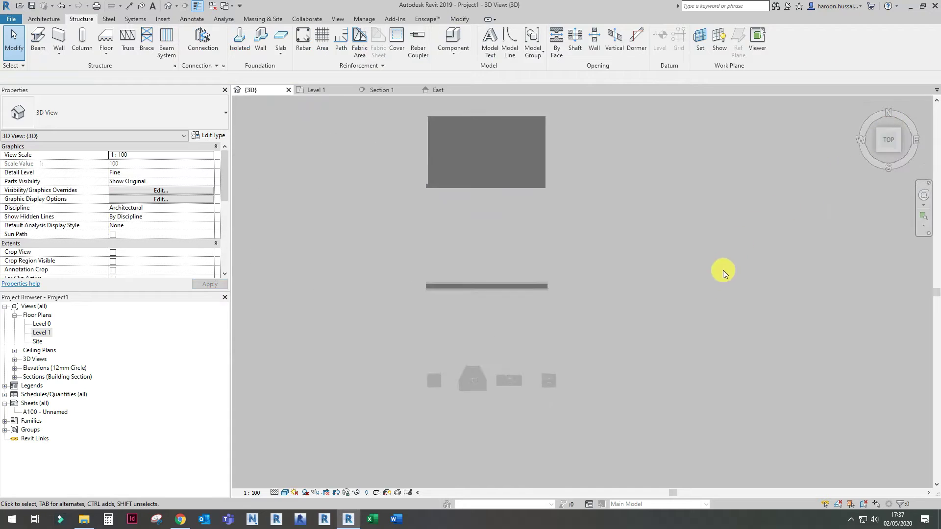
pyautogui.moveTo(735, 385); pyautogui.dragTo(529, 288, button='middle')
pyautogui.scroll(3, 468, 322)
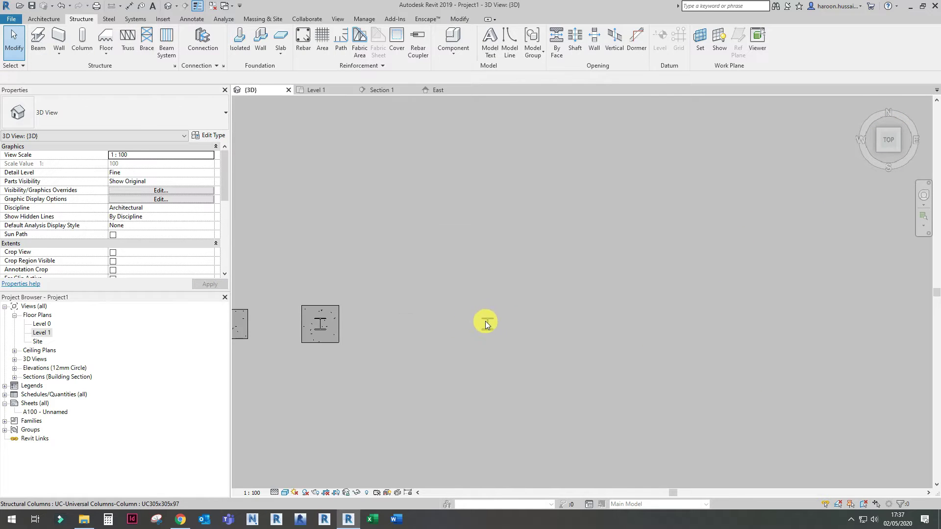
pyautogui.click(485, 321)
pyautogui.click(195, 58)
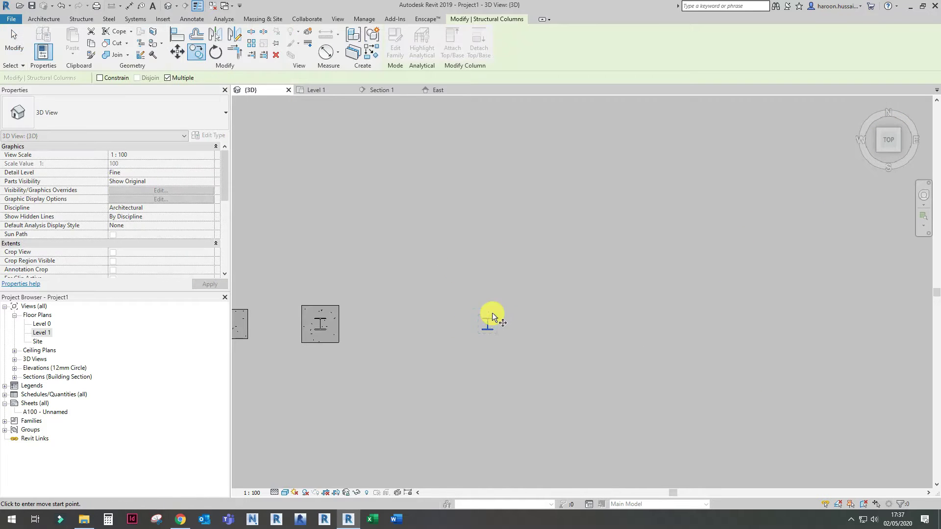
pyautogui.click(468, 314)
pyautogui.scroll(-2, 554, 315)
pyautogui.moveTo(554, 315); pyautogui.dragTo(437, 310, button='middle')
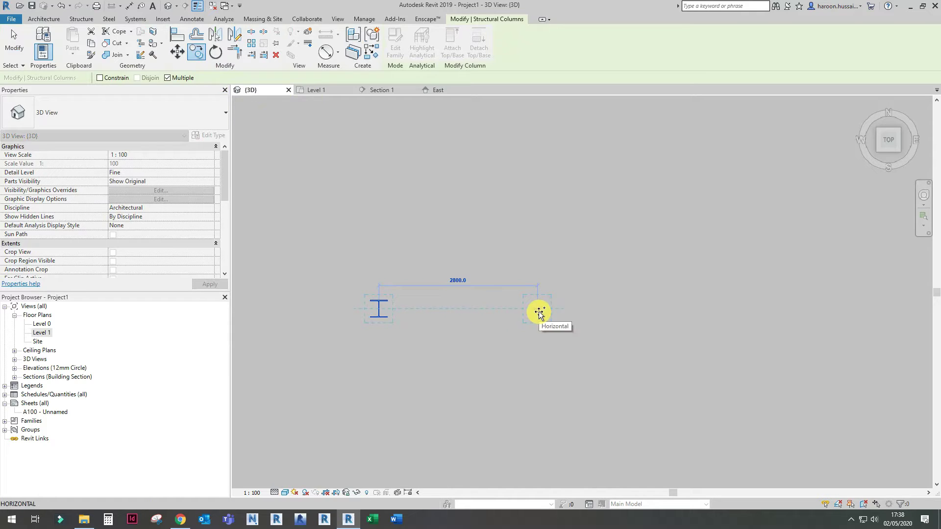
pyautogui.write('300')
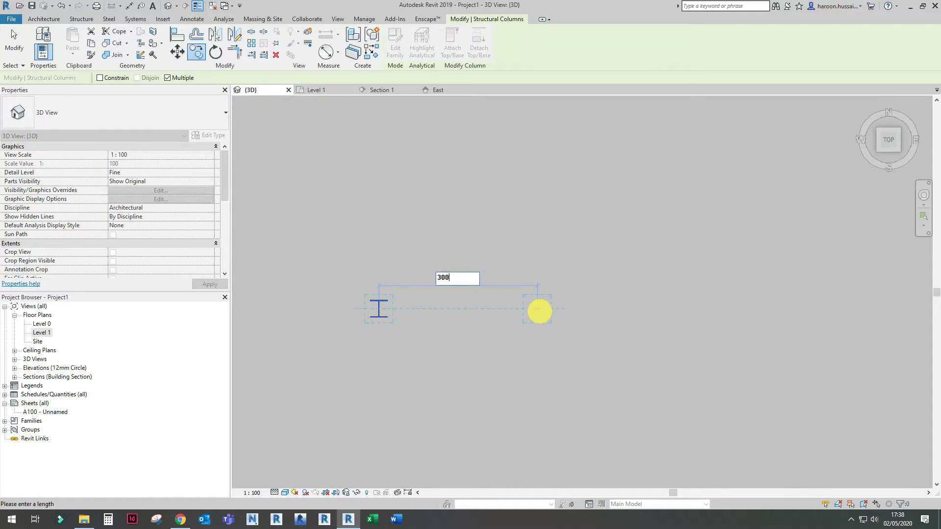
pyautogui.write('0')
pyautogui.press('Return')
# Add two more column copies along the same line at 3000 mm spacing, then end the copying.
pyautogui.moveTo(602, 326); pyautogui.dragTo(380, 319, button='middle')
pyautogui.write('3000')
pyautogui.press('Return')
pyautogui.scroll(-3, 427, 311)
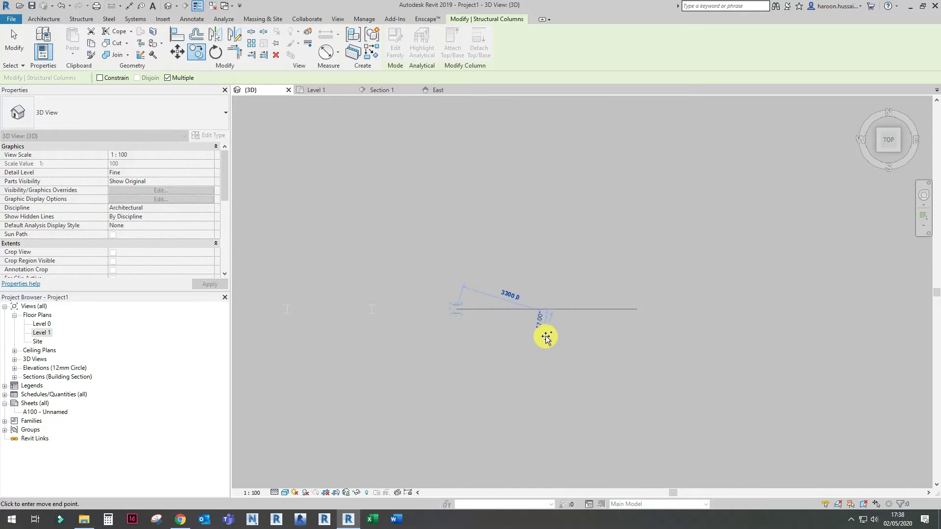
pyautogui.write('3')
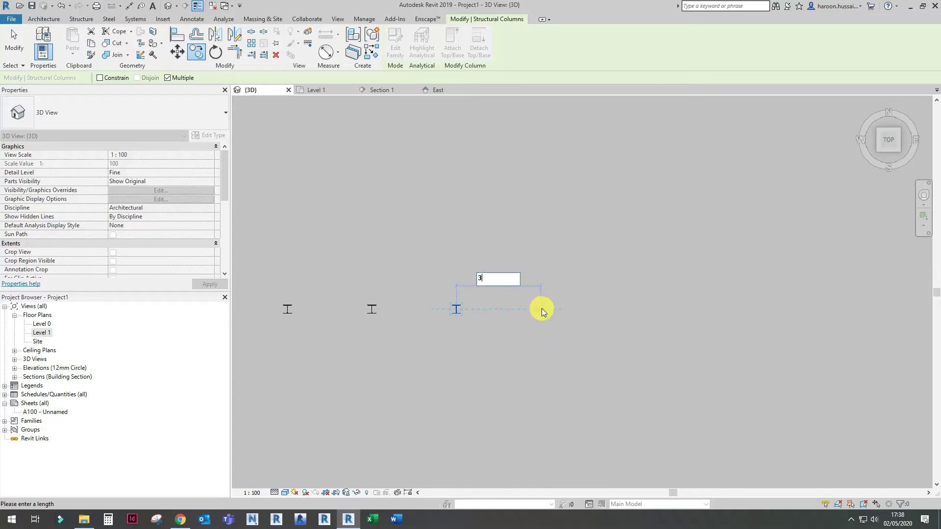
pyautogui.write('000')
pyautogui.press('Return')
pyautogui.press('Escape')
# Inspect the four new columns in 3D, then return to a plan view from above with nothing selected.
pyautogui.keyDown('shift'); pyautogui.moveTo(541, 309); pyautogui.dragTo(550, 266, button='middle'); pyautogui.keyUp('shift')
pyautogui.scroll(3, 533, 229)
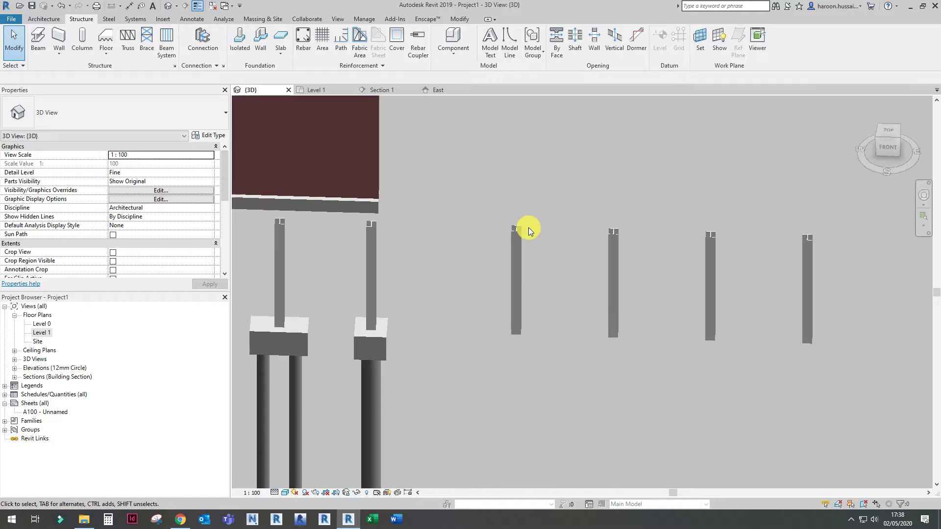
pyautogui.click(515, 235)
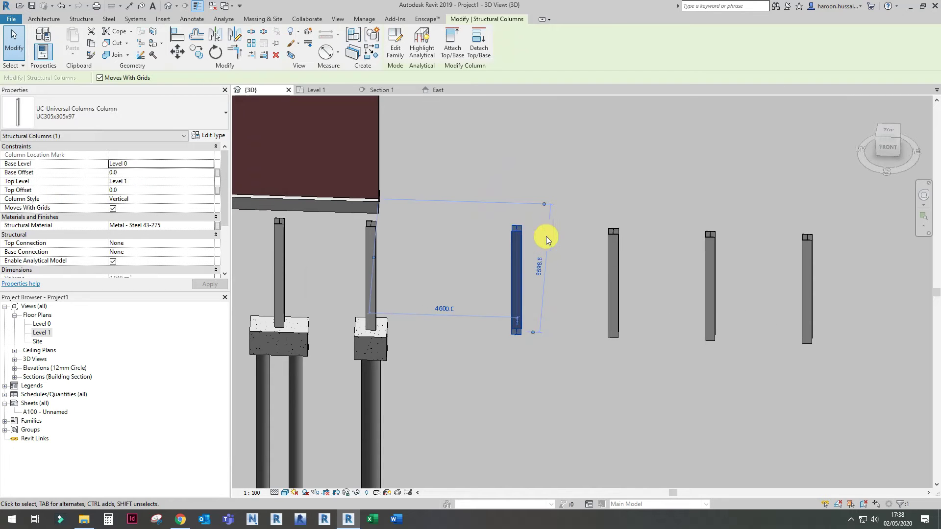
pyautogui.scroll(-4, 553, 242)
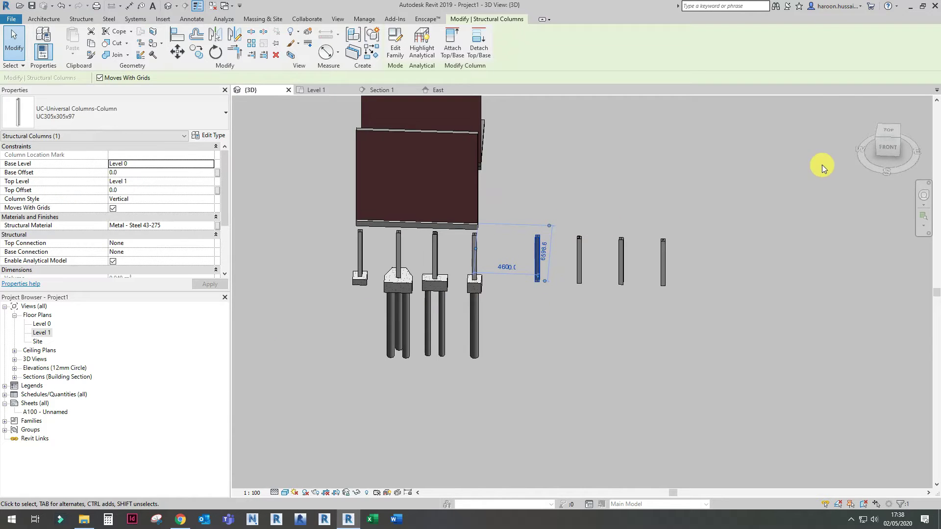
pyautogui.click(886, 131)
pyautogui.moveTo(636, 240); pyautogui.dragTo(496, 277, button='middle')
pyautogui.click(495, 278)
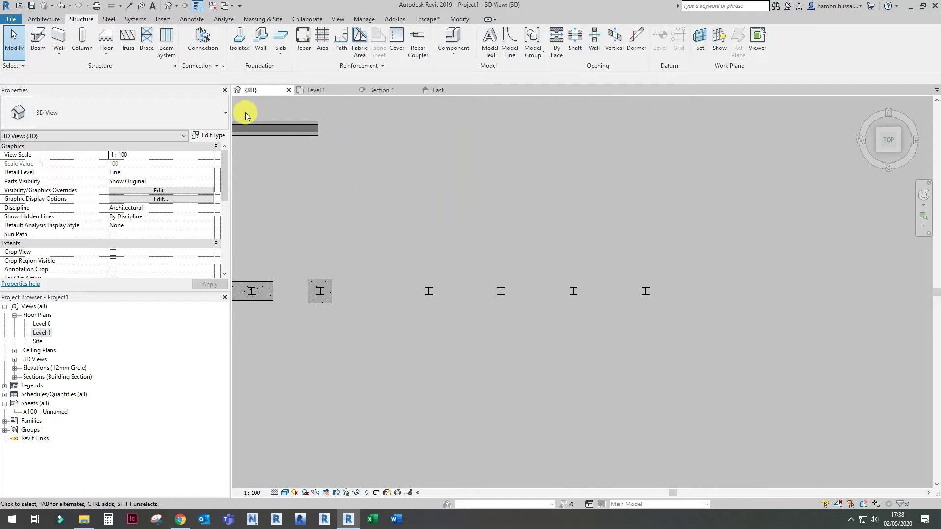
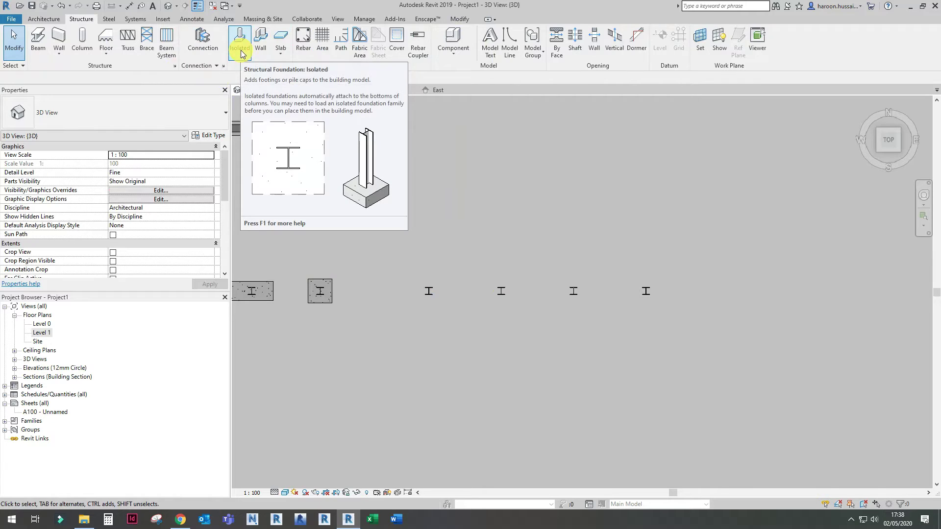
# Start placing an isolated foundation using the Pad Foundation-Rectangular type 1000x1000x500.
pyautogui.click(240, 47)
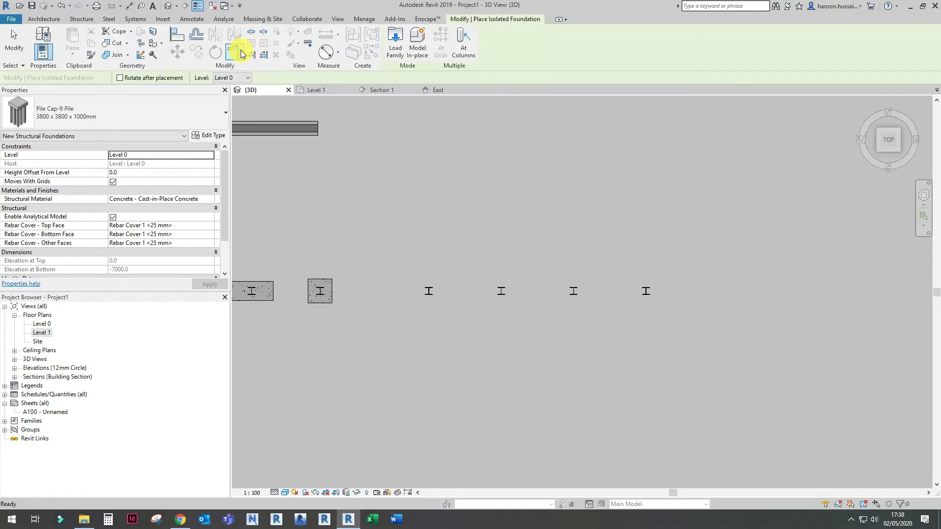
pyautogui.click(200, 116)
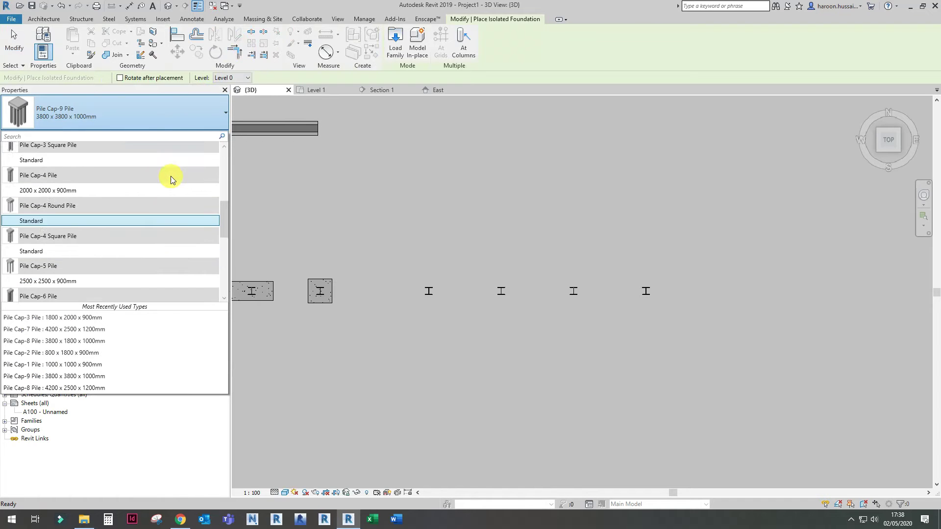
pyautogui.scroll(3, 171, 179)
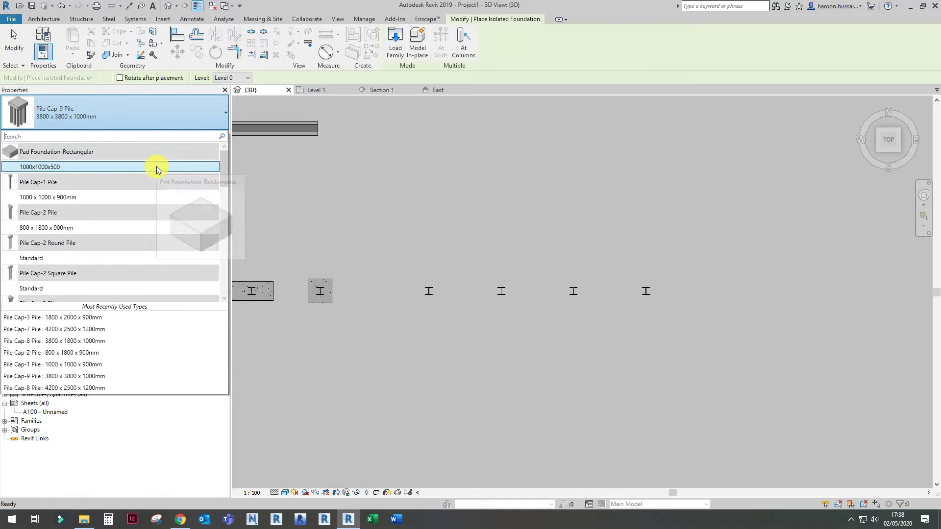
pyautogui.click(156, 166)
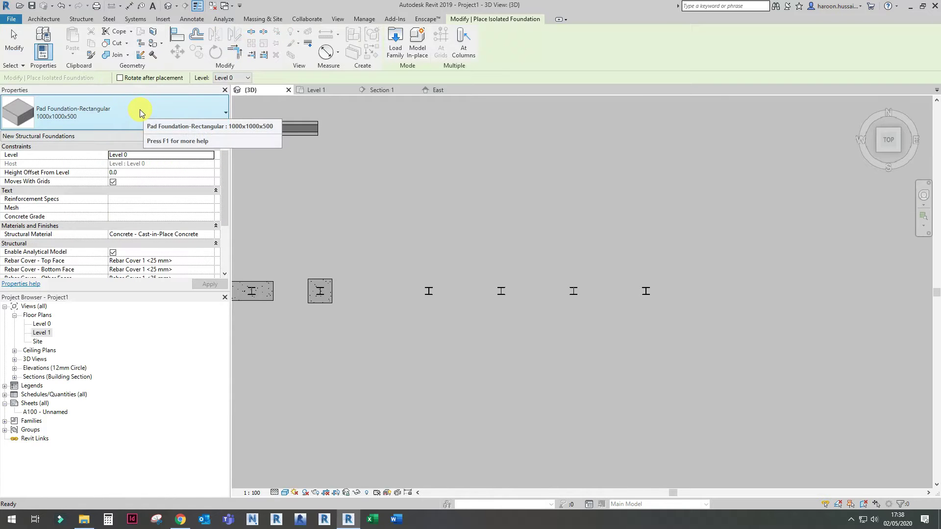
# Browse for loadable families in the Structural Foundations folder of the UK library.
pyautogui.click(395, 52)
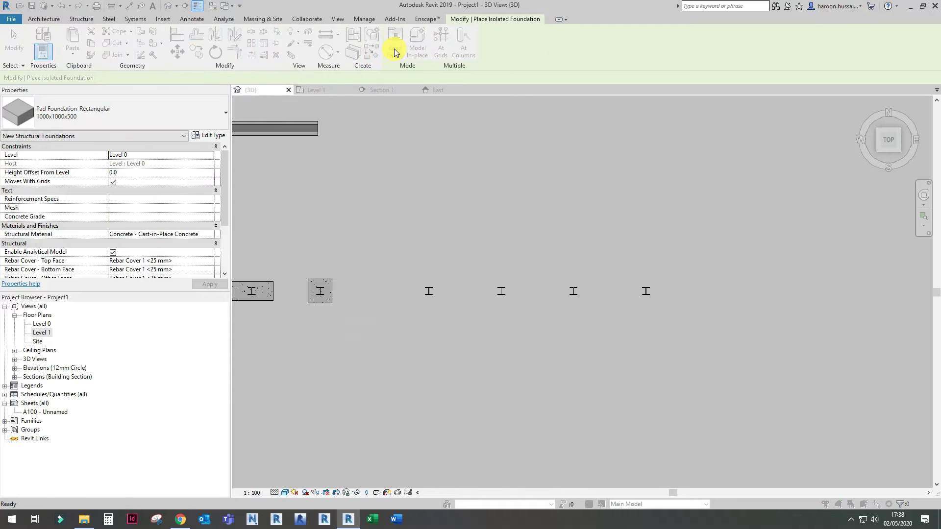
pyautogui.click(235, 174)
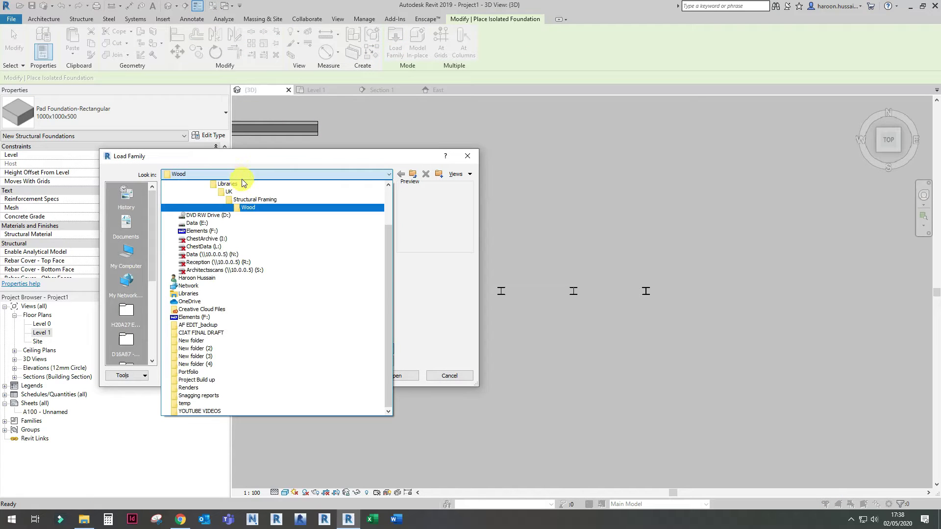
pyautogui.click(240, 192)
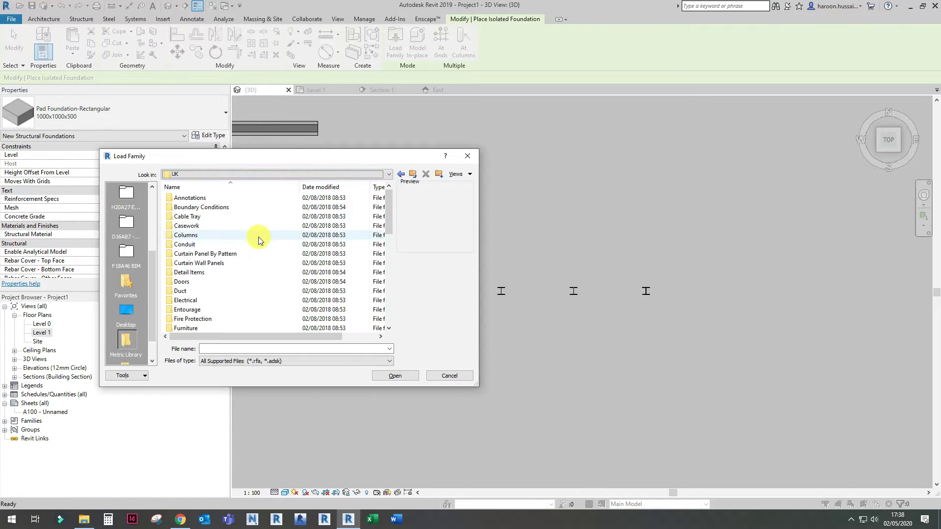
pyautogui.scroll(-6, 253, 238)
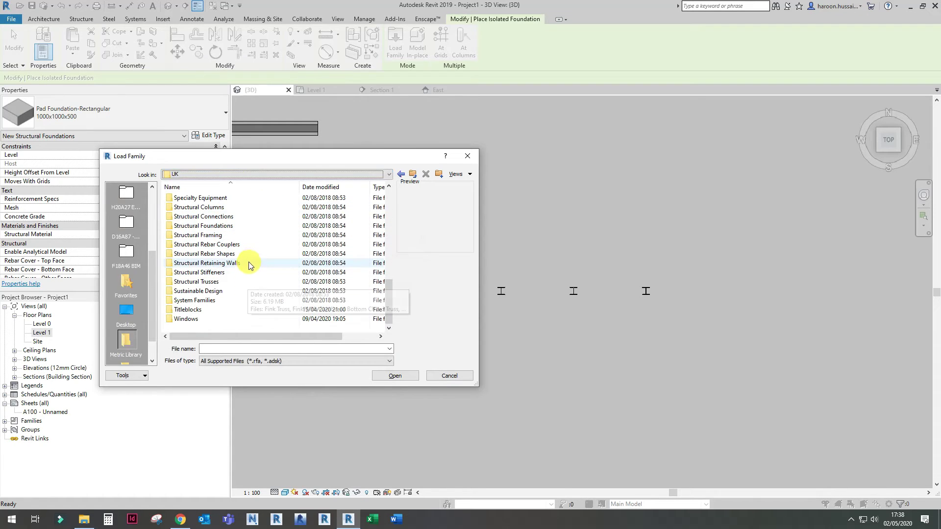
pyautogui.doubleClick(254, 226)
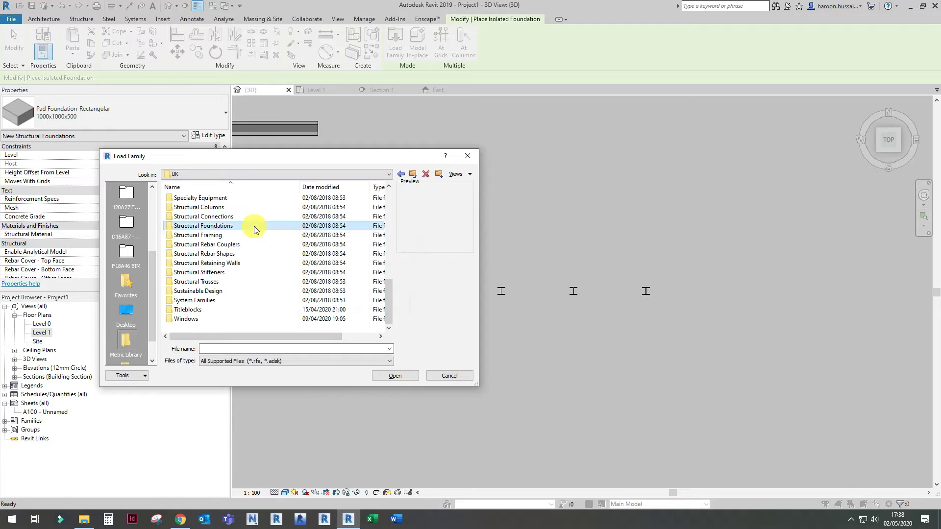
# Look through the previews of the structural foundation families, including Footing-Rectangular and Pad Foundation-Rectangular, then close the dialog without loading any.
pyautogui.click(254, 225)
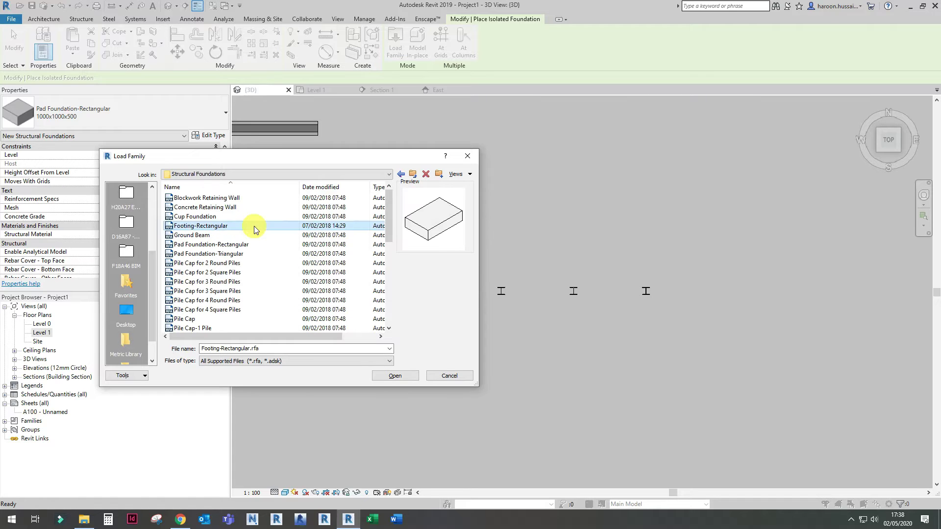
pyautogui.press('Up')
pyautogui.press('Up')
pyautogui.press('Up')
pyautogui.press('Down')
pyautogui.press('Down')
pyautogui.press('Down')
pyautogui.press('Down')
pyautogui.press('Down')
pyautogui.press('Down')
pyautogui.press('Down')
pyautogui.press('Down')
pyautogui.press('Down')
pyautogui.press('Down')
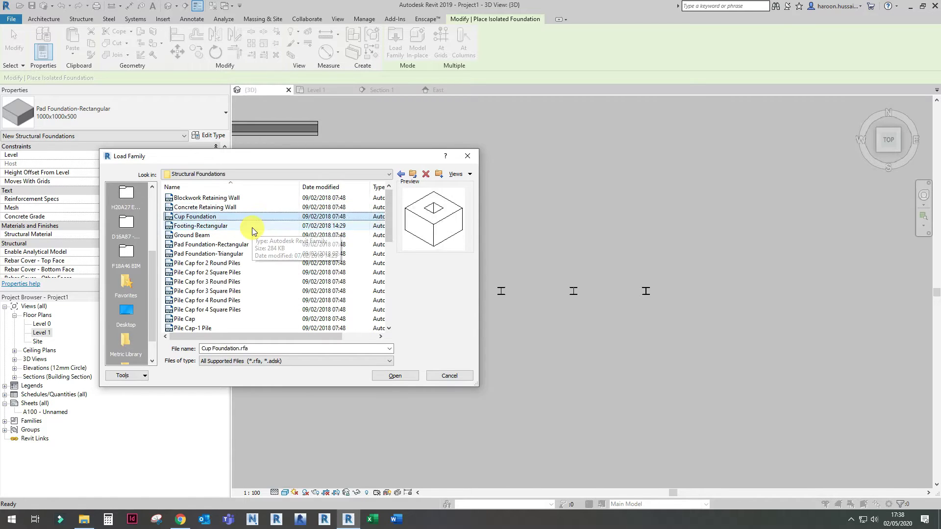
pyautogui.press('Down')
pyautogui.press('Down')
pyautogui.press('Down')
pyautogui.press('Down')
pyautogui.press('Down')
pyautogui.press('Down')
pyautogui.press('Down')
pyautogui.press('Down')
pyautogui.press('Down')
pyautogui.press('Down')
pyautogui.press('Down')
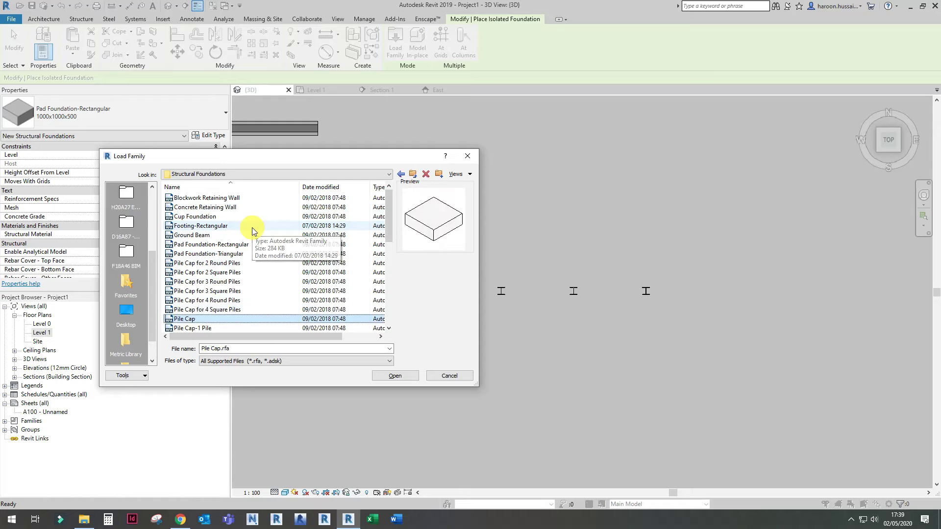
pyautogui.press('Down')
pyautogui.press('Down')
pyautogui.press('Down')
pyautogui.press('Down')
pyautogui.press('Down')
pyautogui.press('Down')
pyautogui.press('Down')
pyautogui.press('Down')
pyautogui.press('Down')
pyautogui.press('Down')
pyautogui.press('Down')
pyautogui.press('Down')
pyautogui.press('Down')
pyautogui.press('Down')
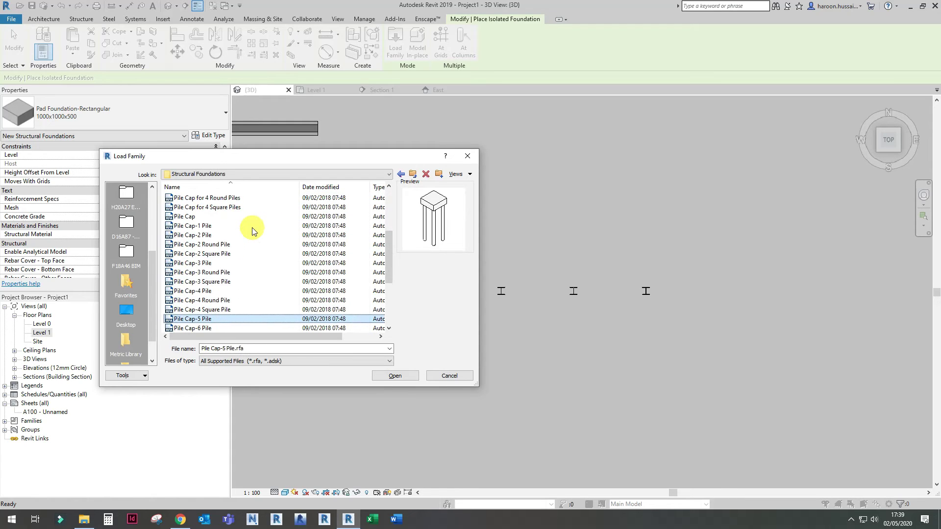
pyautogui.press('Up')
pyautogui.press('Up')
pyautogui.press('Up')
pyautogui.press('Up')
pyautogui.press('Up')
pyautogui.press('Up')
pyautogui.press('Up')
pyautogui.press('Up')
pyautogui.press('Up')
pyautogui.press('Up')
pyautogui.press('Up')
pyautogui.press('Up')
pyautogui.press('Up')
pyautogui.press('Up')
pyautogui.press('Up')
pyautogui.press('Up')
pyautogui.press('Up')
pyautogui.press('Up')
pyautogui.press('Up')
pyautogui.press('Up')
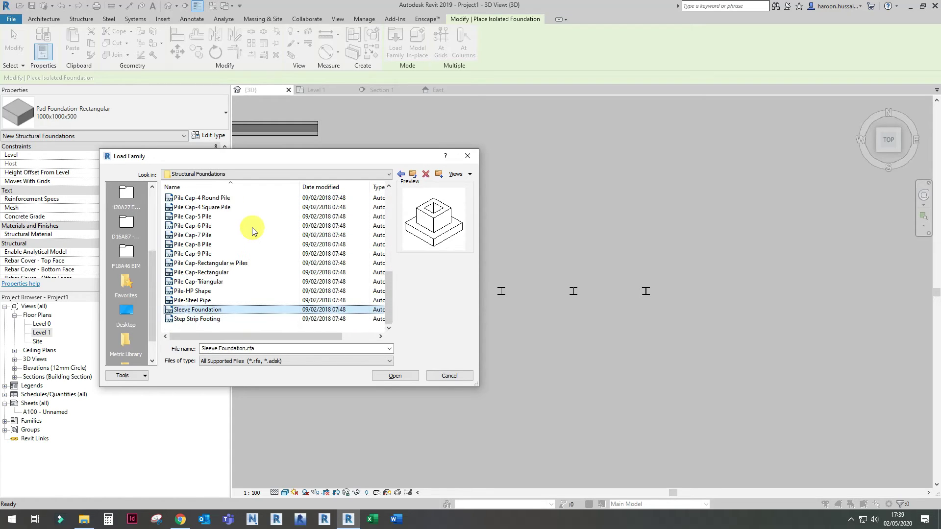
pyautogui.press('Up')
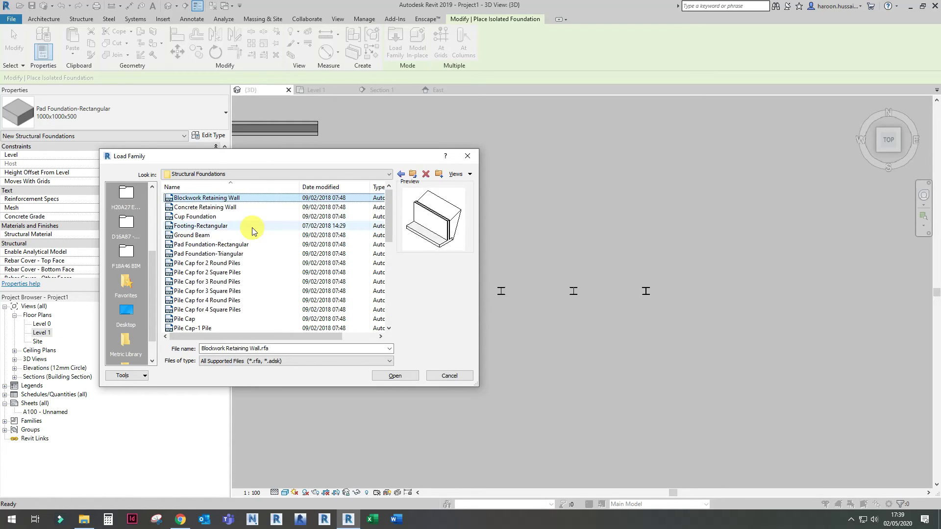
pyautogui.click(252, 227)
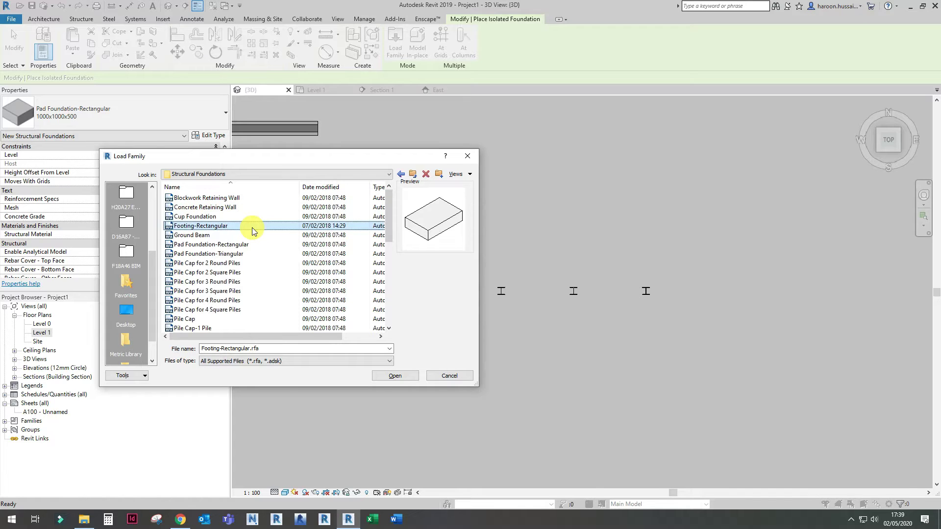
pyautogui.click(252, 244)
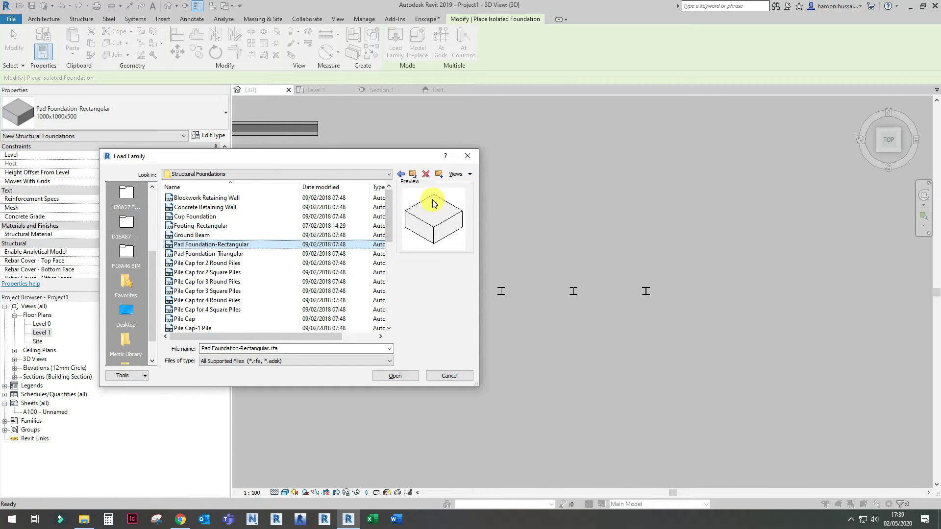
pyautogui.click(468, 157)
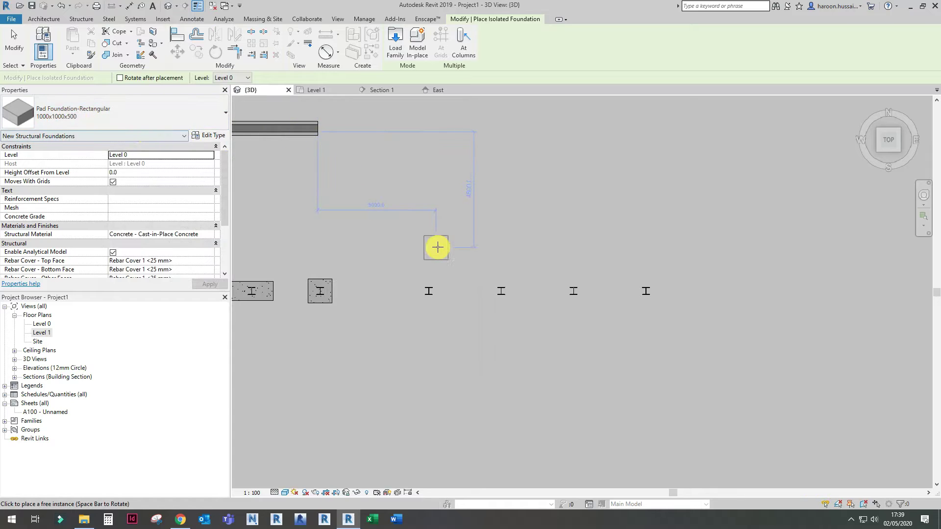
# Place a 1000x1000x500 rectangular pad foundation centred under each of the first two new columns.
pyautogui.scroll(8, 417, 250)
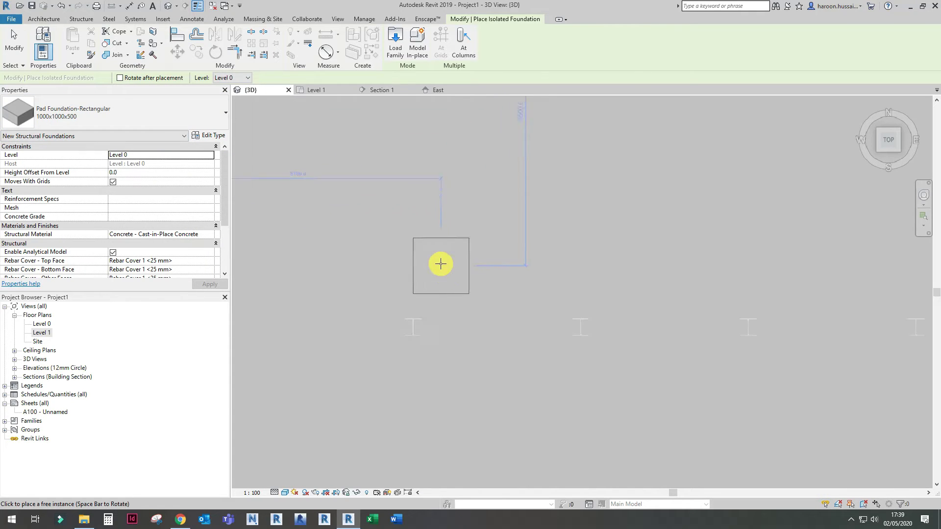
pyautogui.scroll(1, 403, 331)
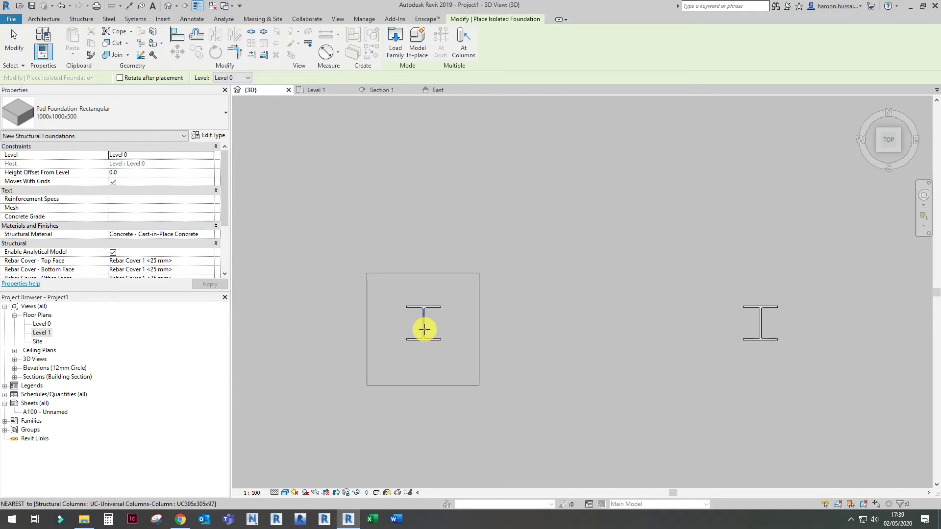
pyautogui.click(425, 322)
pyautogui.scroll(-4, 425, 322)
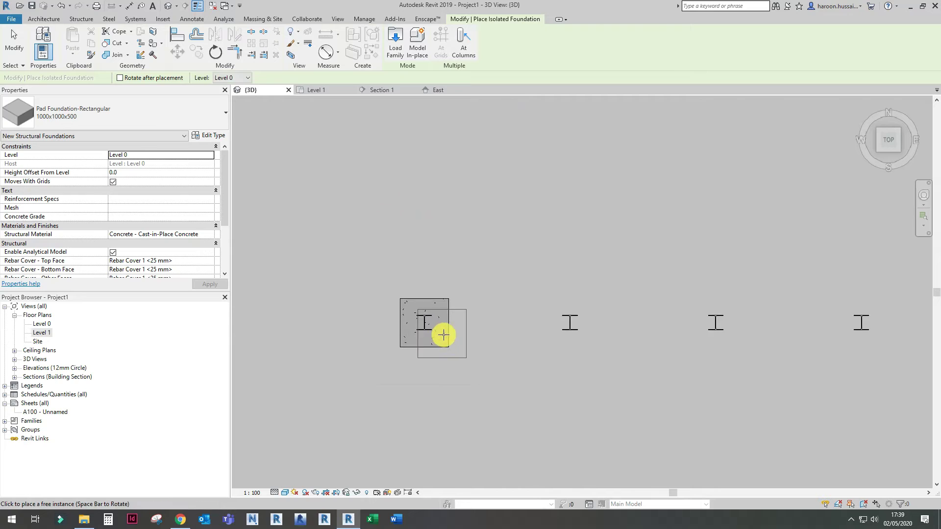
pyautogui.moveTo(490, 334); pyautogui.dragTo(365, 327, button='middle')
pyautogui.scroll(3, 402, 325)
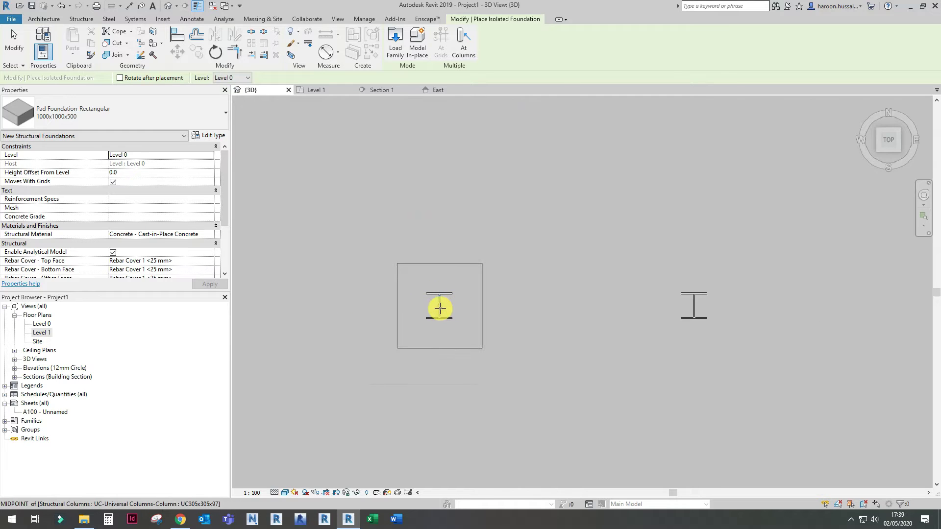
pyautogui.click(440, 307)
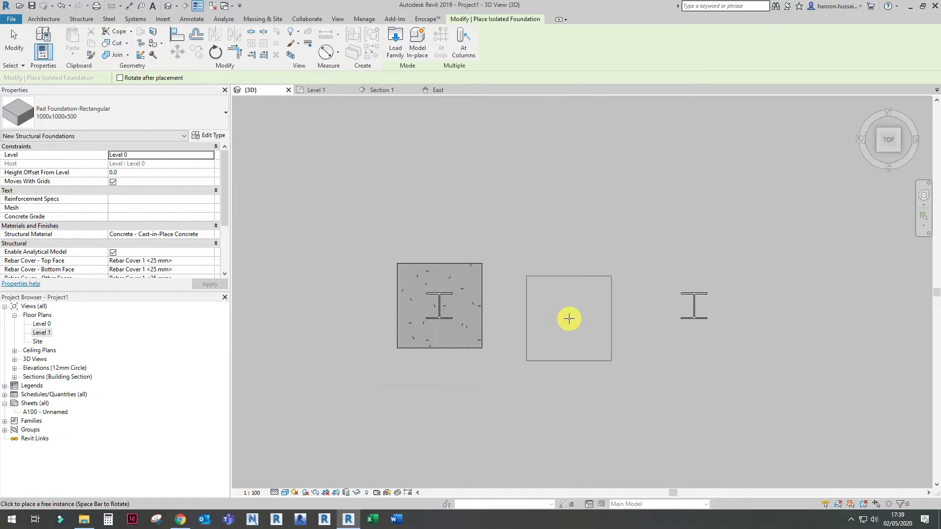
# Place the same rectangular pad foundation centred under the third and fourth new columns, then end the placement.
pyautogui.moveTo(565, 319); pyautogui.dragTo(374, 322, button='middle')
pyautogui.click(501, 311)
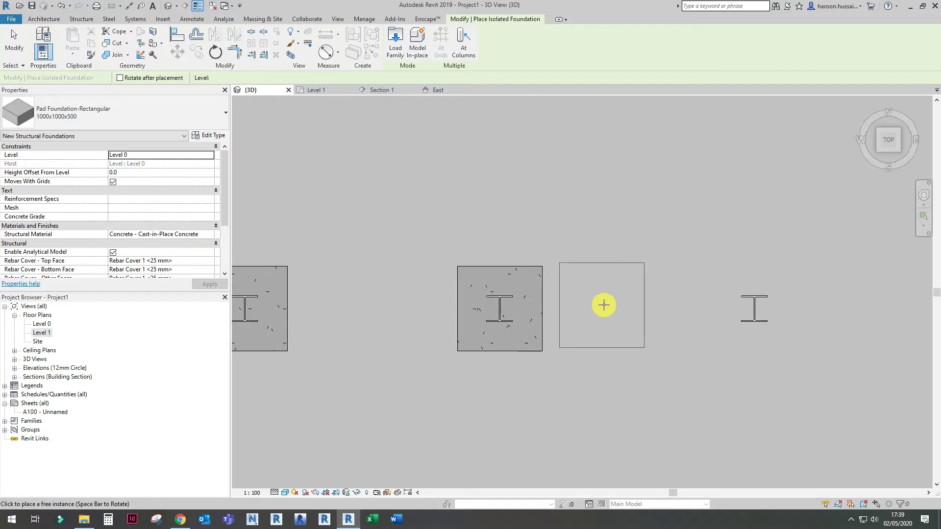
pyautogui.moveTo(612, 304); pyautogui.dragTo(347, 301, button='middle')
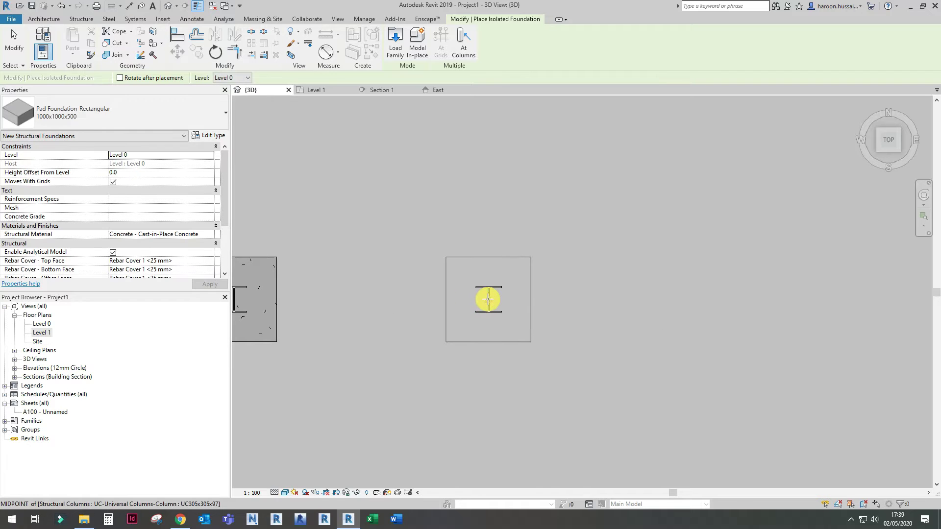
pyautogui.click(488, 299)
pyautogui.scroll(-3, 488, 299)
pyautogui.press('Escape')
pyautogui.scroll(-2, 487, 299)
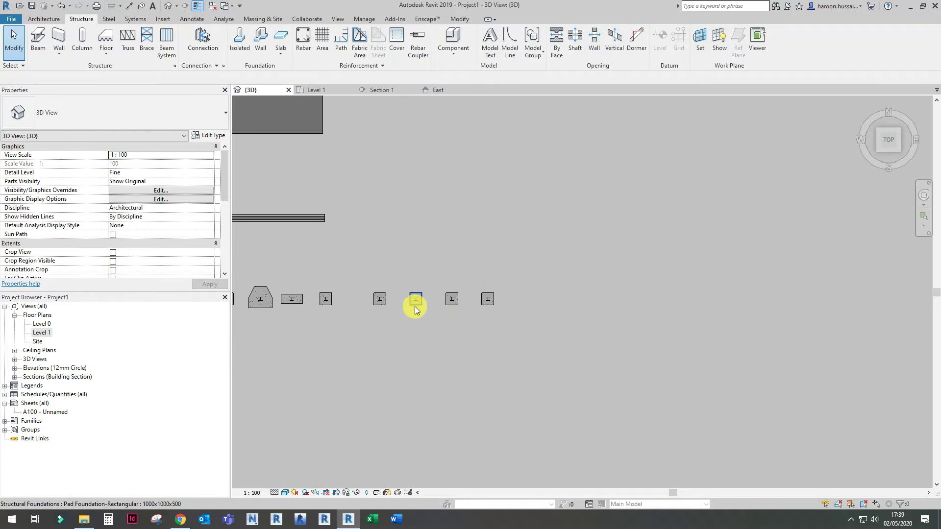
# In a tilted 3D view, change the pad under the second new column to the Pile Cap-1 Pile type 1000 x 1000 x 900mm.
pyautogui.click(381, 305)
pyautogui.keyDown('shift'); pyautogui.moveTo(378, 304); pyautogui.dragTo(386, 350, button='middle'); pyautogui.keyUp('shift')
pyautogui.scroll(4, 378, 273)
pyautogui.keyDown('shift'); pyautogui.moveTo(378, 273); pyautogui.dragTo(512, 282, button='middle'); pyautogui.keyUp('shift')
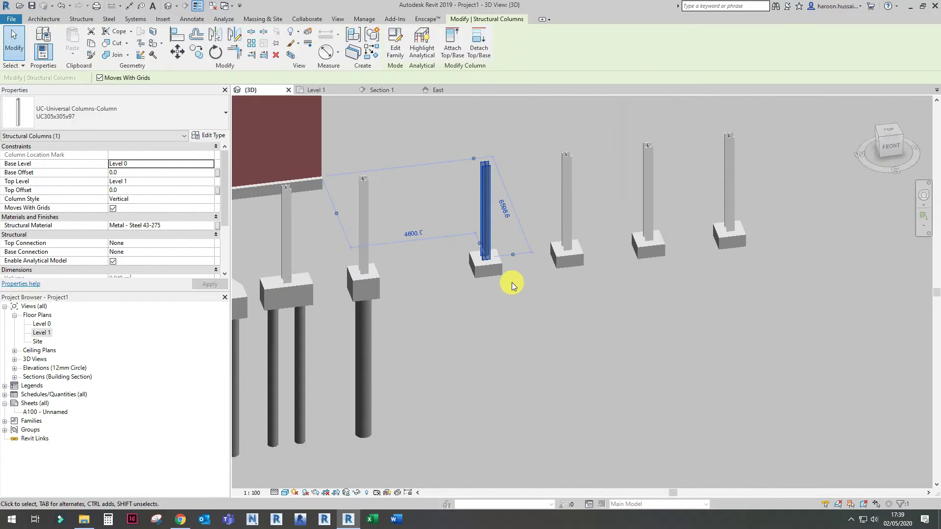
pyautogui.click(557, 266)
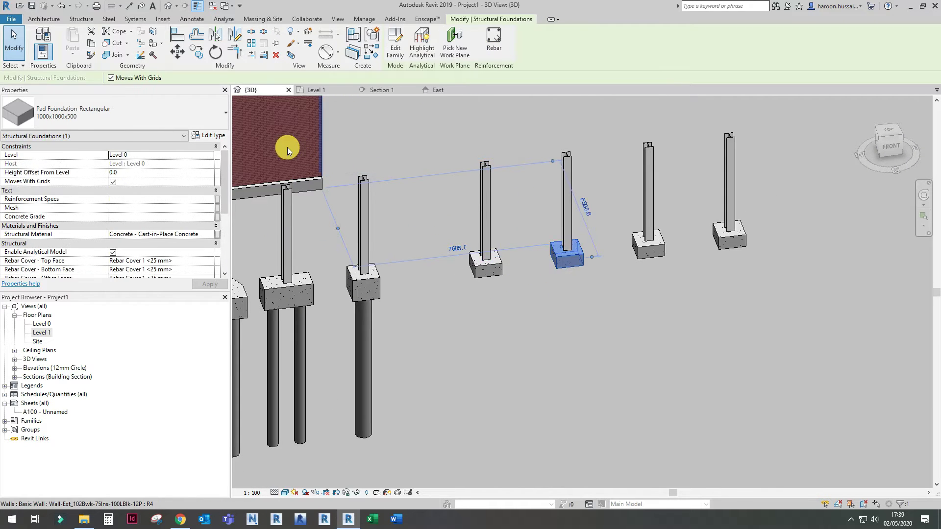
pyautogui.click(176, 119)
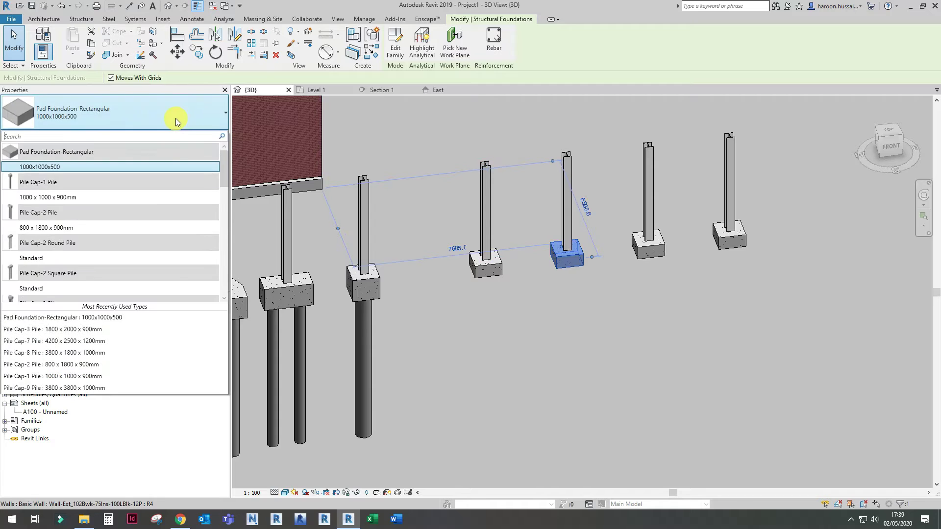
pyautogui.click(157, 197)
pyautogui.click(637, 288)
# Change the pad under the third new column to the Pile Cap-2 Pile type 800 x 1800 x 900mm.
pyautogui.click(652, 253)
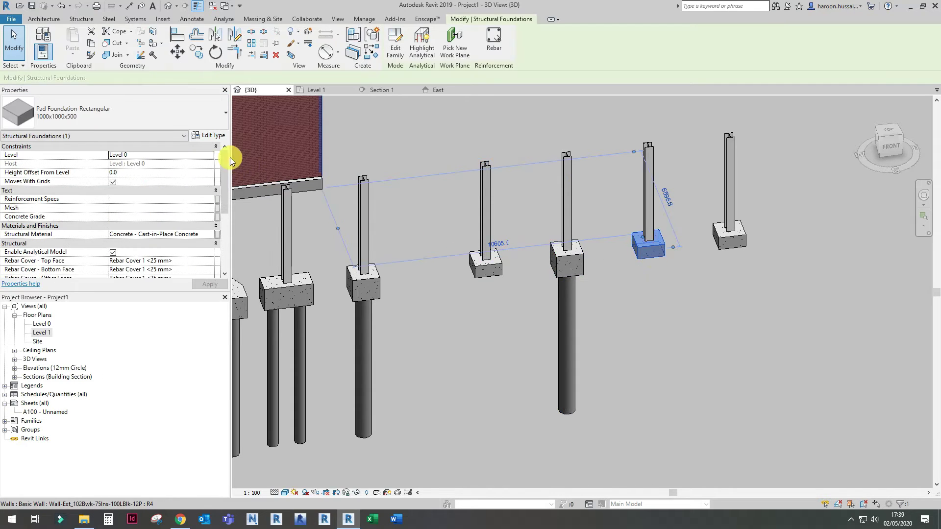
pyautogui.click(192, 113)
pyautogui.click(160, 231)
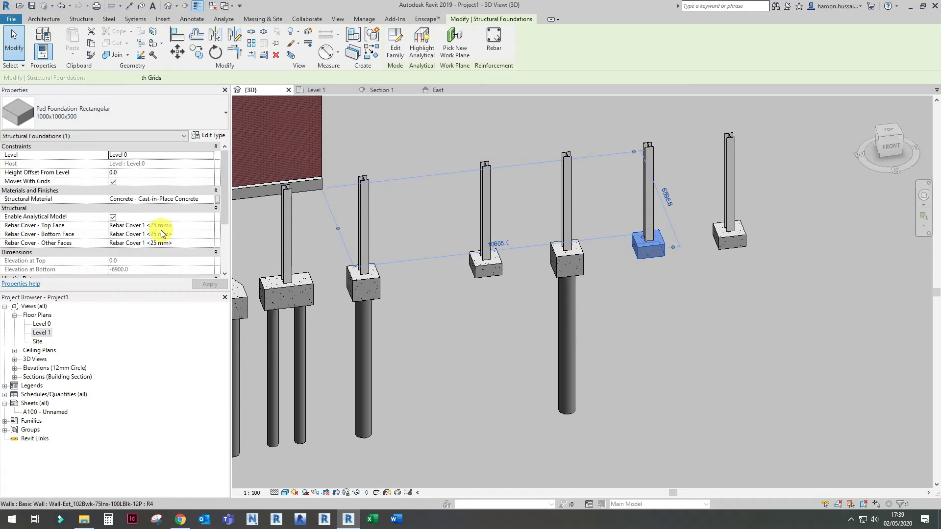
# Change the pad under the fourth new column to the Pile Cap-3 Round Pile Standard type and clear the selection.
pyautogui.click(748, 245)
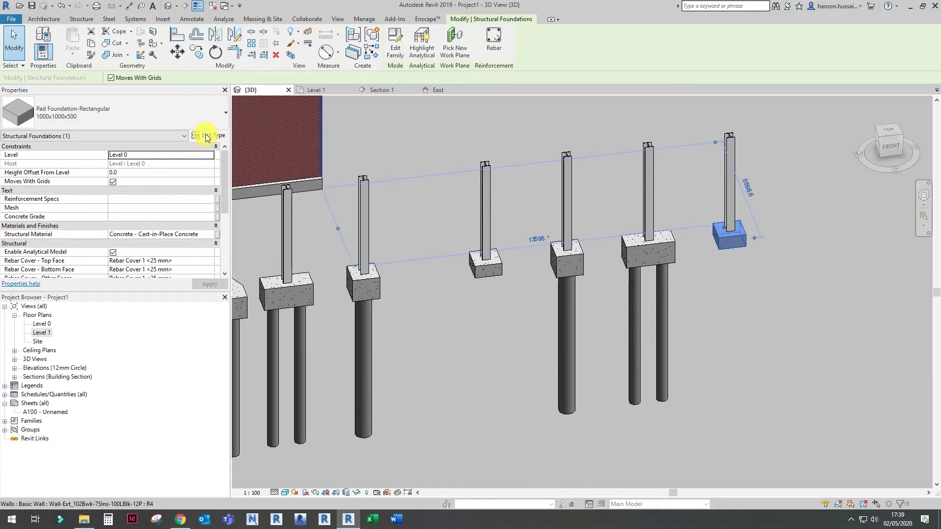
pyautogui.click(197, 123)
pyautogui.scroll(-4, 167, 240)
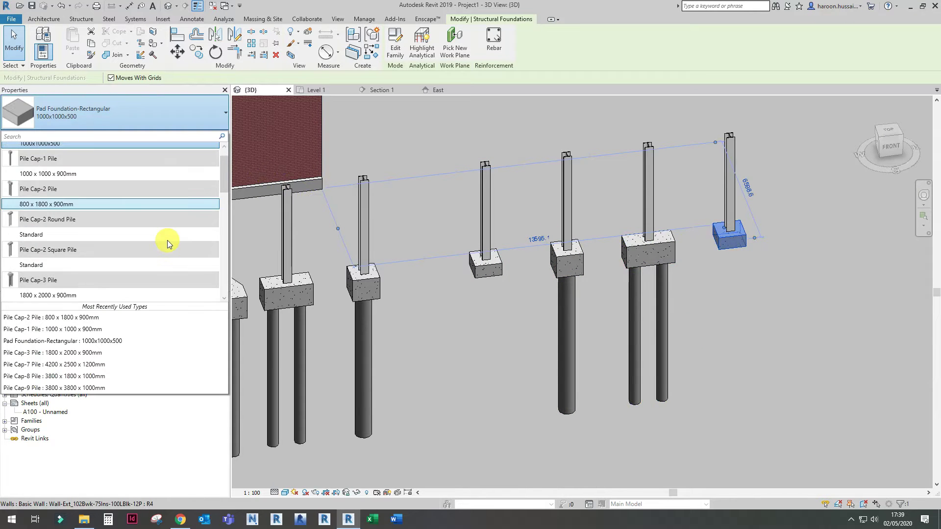
pyautogui.scroll(-1, 167, 240)
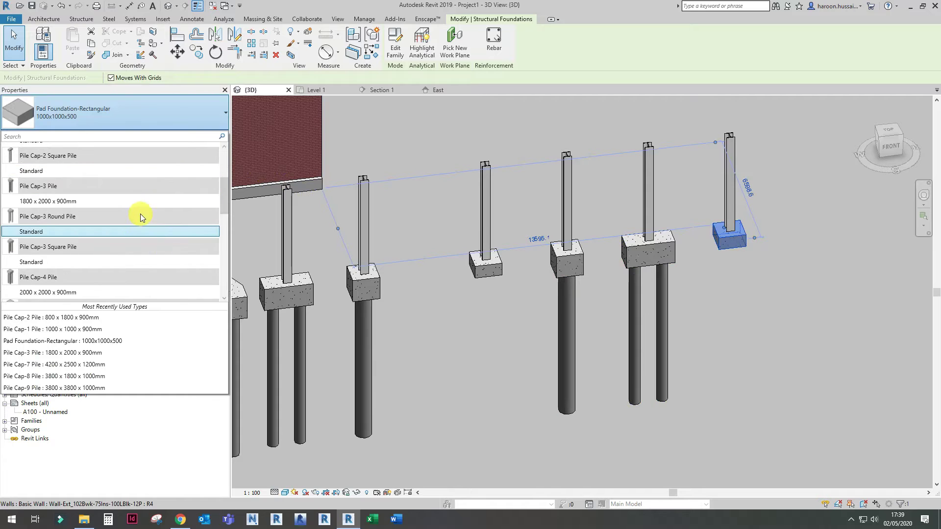
pyautogui.click(134, 230)
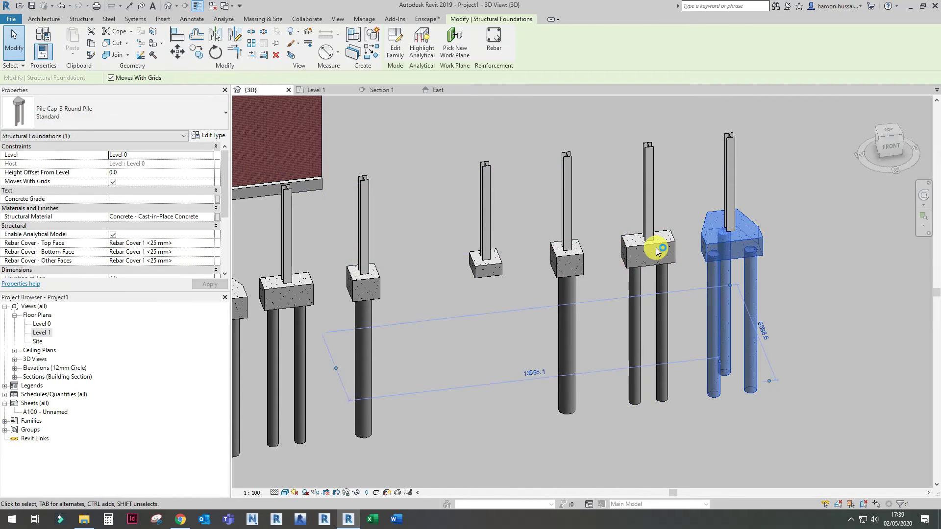
pyautogui.click(700, 284)
# In a top-down 3D view, draw a similar wall about 8700 mm long in line with the existing founded wall, behind the new columns.
pyautogui.scroll(-4, 700, 284)
pyautogui.keyDown('shift'); pyautogui.moveTo(740, 310); pyautogui.dragTo(663, 305, button='middle'); pyautogui.keyUp('shift')
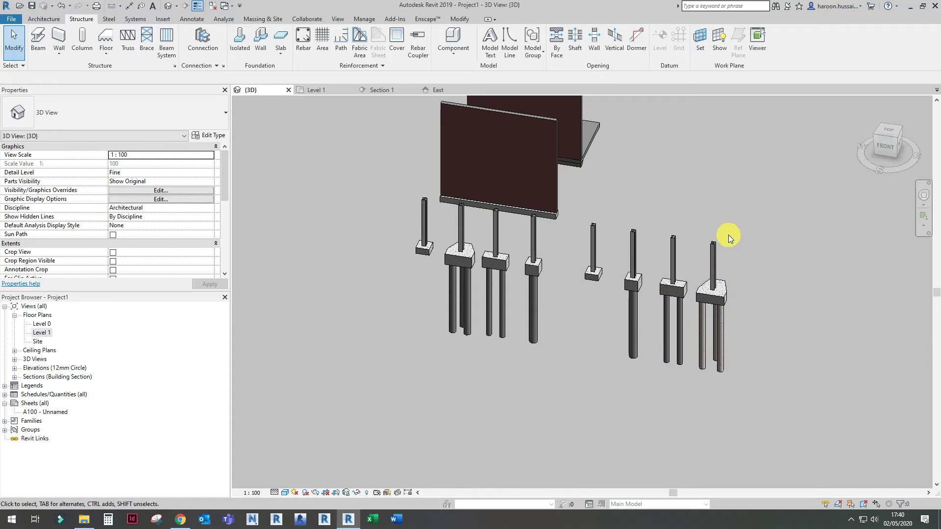
pyautogui.click(884, 131)
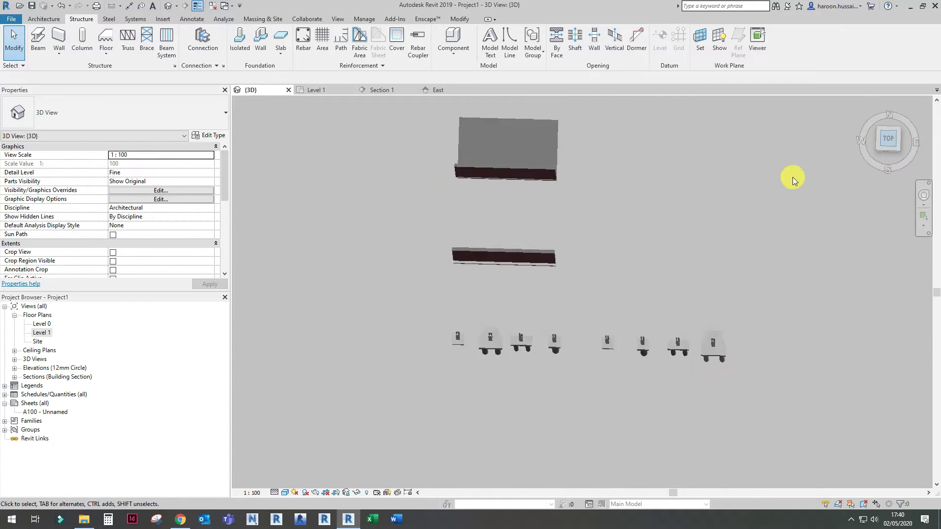
pyautogui.scroll(4, 497, 291)
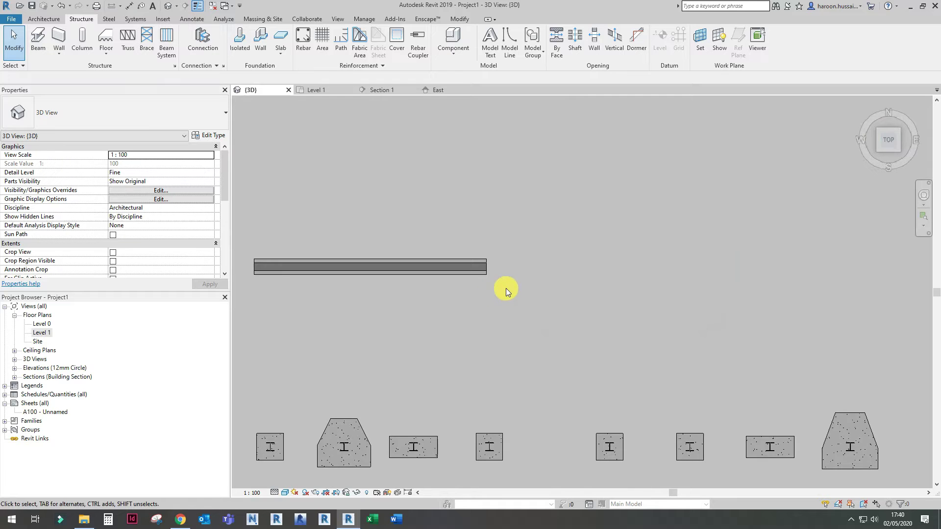
pyautogui.click(467, 271)
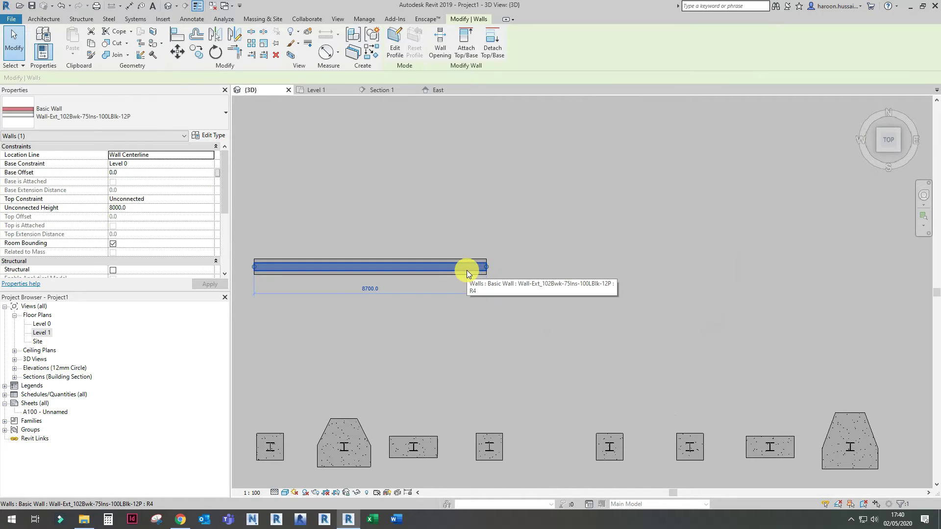
pyautogui.rightClick(466, 269)
pyautogui.click(483, 338)
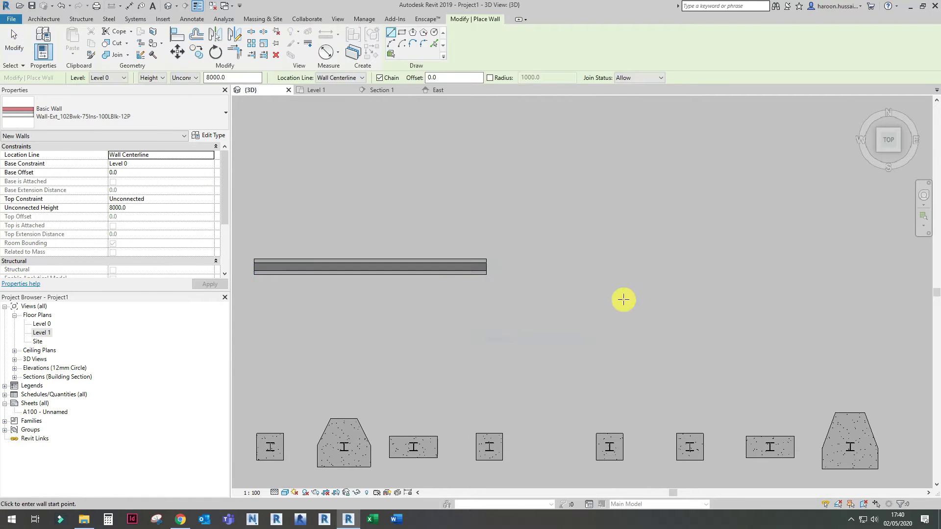
pyautogui.moveTo(623, 299); pyautogui.dragTo(498, 301, button='middle')
pyautogui.click(481, 268)
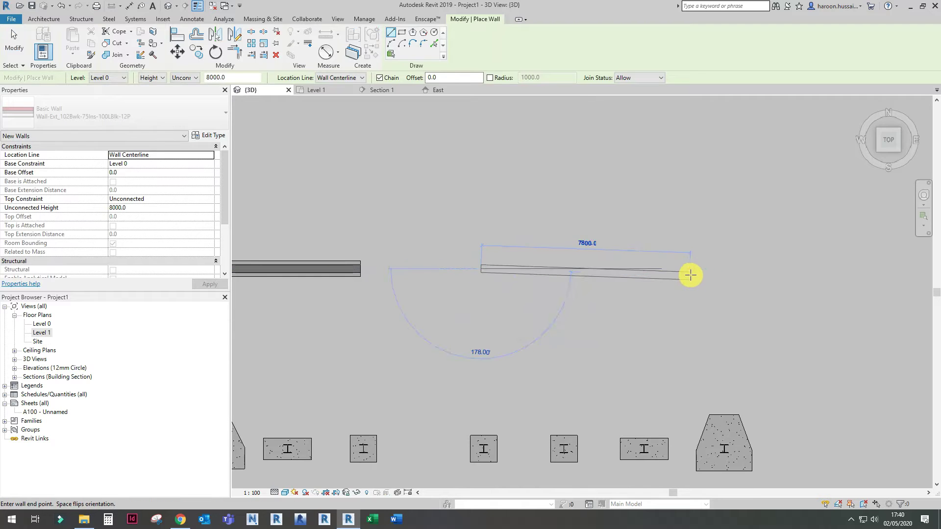
pyautogui.click(713, 268)
pyautogui.press('Escape')
pyautogui.press('Escape')
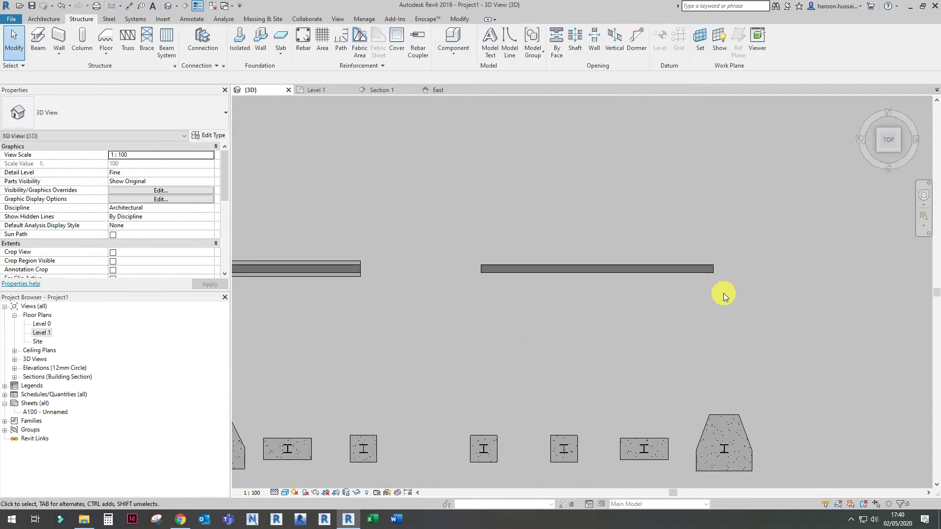
# Flip the new wall in a tilted 3D view so its brick face points towards the columns.
pyautogui.keyDown('shift'); pyautogui.moveTo(723, 293); pyautogui.dragTo(622, 151, button='middle'); pyautogui.keyUp('shift')
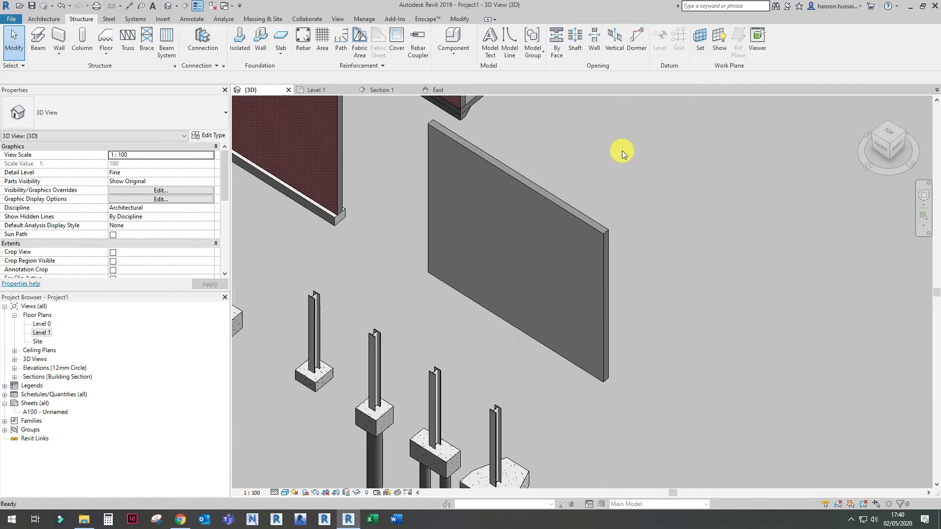
pyautogui.click(601, 228)
pyautogui.keyDown('shift'); pyautogui.moveTo(601, 229); pyautogui.dragTo(653, 301, button='middle'); pyautogui.keyUp('shift')
pyautogui.press('Escape')
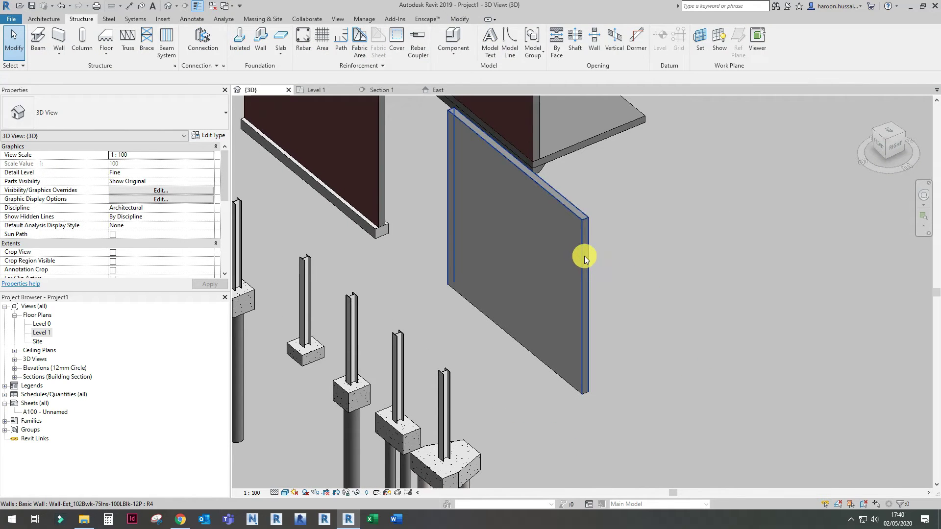
pyautogui.click(584, 256)
pyautogui.click(617, 350)
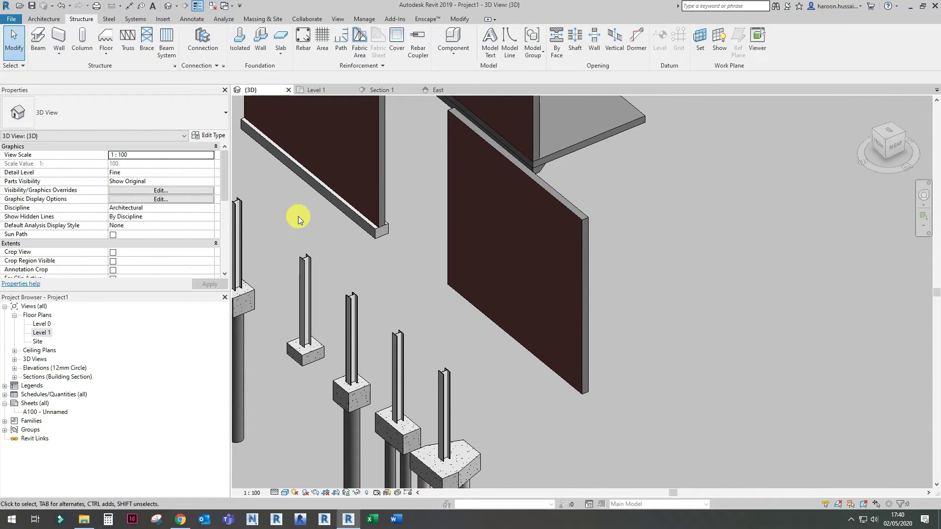
# Place a Standard wall foundation under the new wall, then end the placement.
pyautogui.click(261, 39)
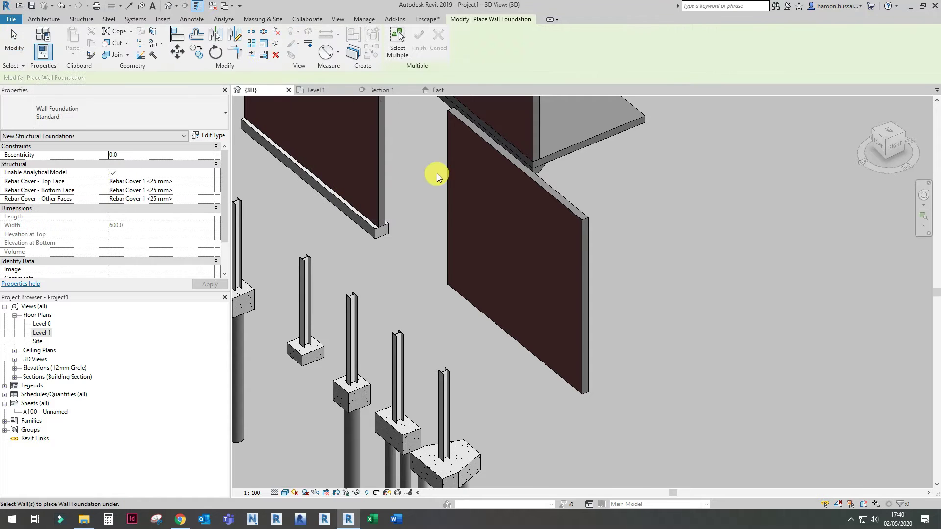
pyautogui.click(583, 395)
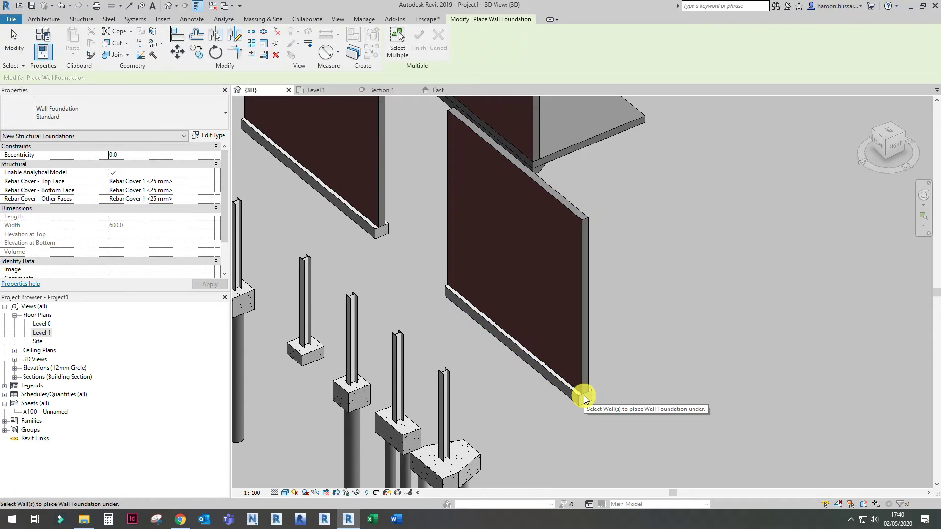
pyautogui.scroll(3, 584, 395)
pyautogui.scroll(-2, 584, 396)
pyautogui.press('Escape')
pyautogui.press('Escape')
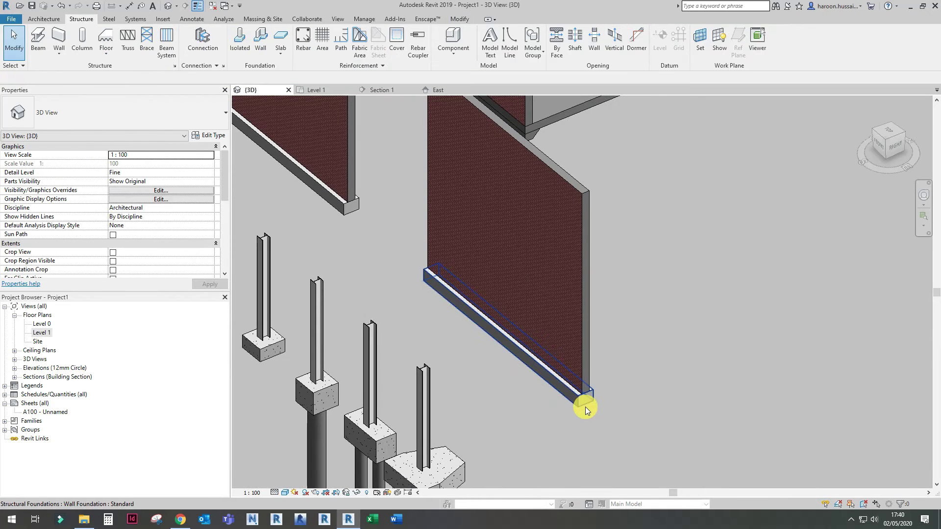
# Examine the new wall foundation's type properties and its structural material settings, then close both dialogs without changing anything.
pyautogui.scroll(3, 584, 398)
pyautogui.click(584, 404)
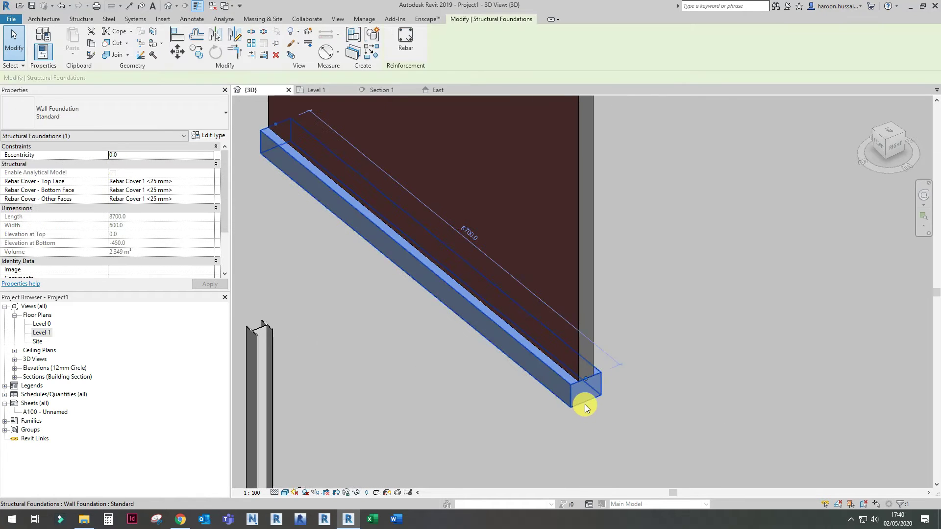
pyautogui.click(207, 136)
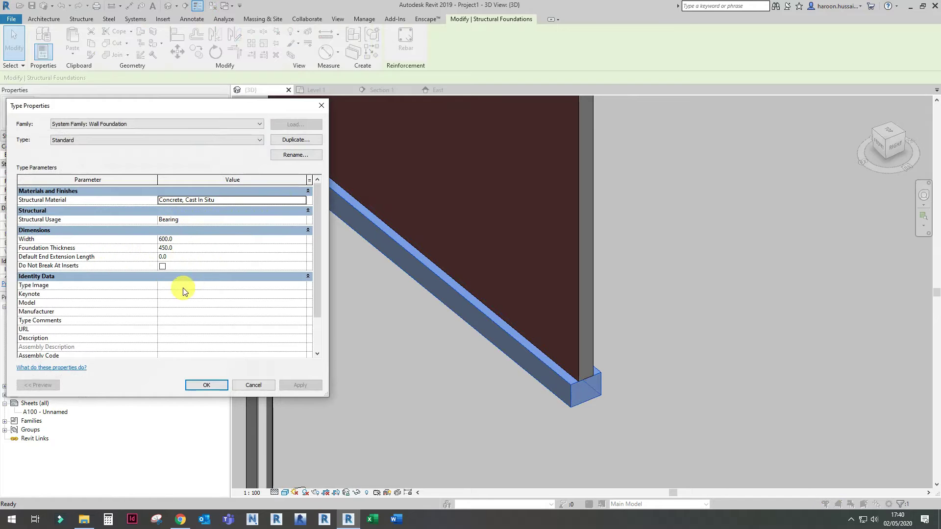
pyautogui.click(302, 202)
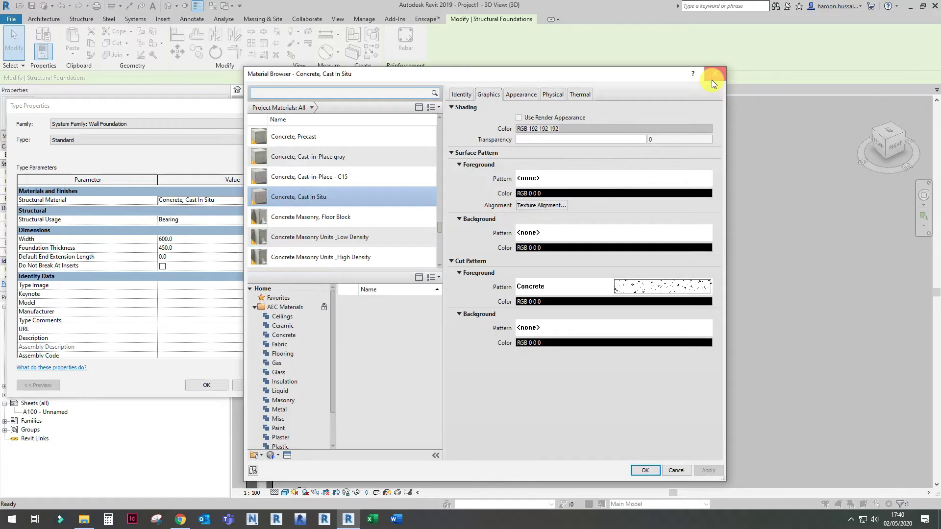
pyautogui.click(712, 81)
pyautogui.scroll(-1, 213, 243)
pyautogui.scroll(1, 216, 240)
pyautogui.press('Escape')
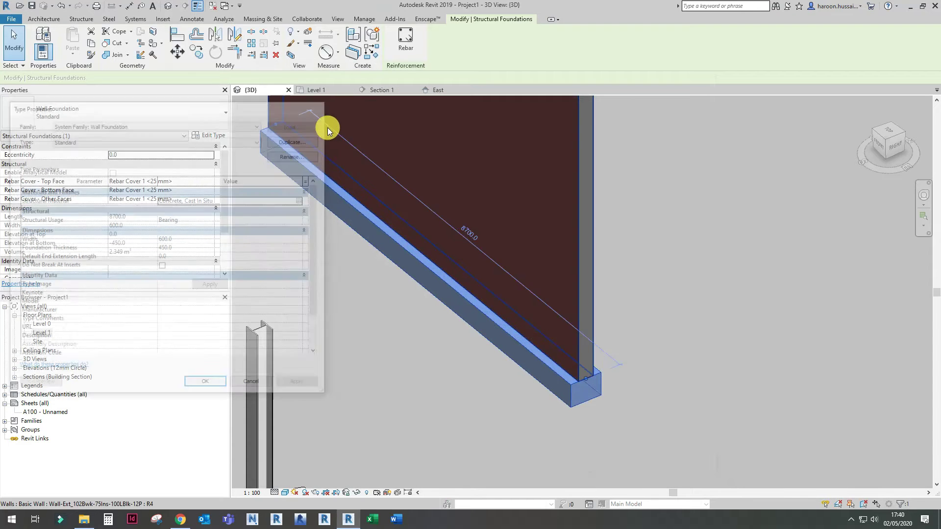
pyautogui.press('Escape')
# Draw another similar wall about 8700 mm long, in line with the slab-founded wall and level with both ends of the previous new wall.
pyautogui.scroll(-5, 406, 261)
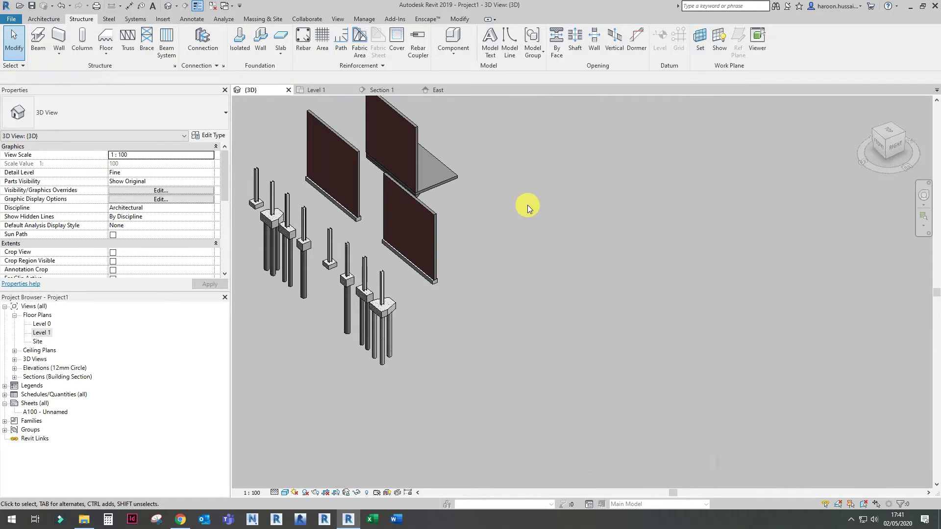
pyautogui.click(890, 130)
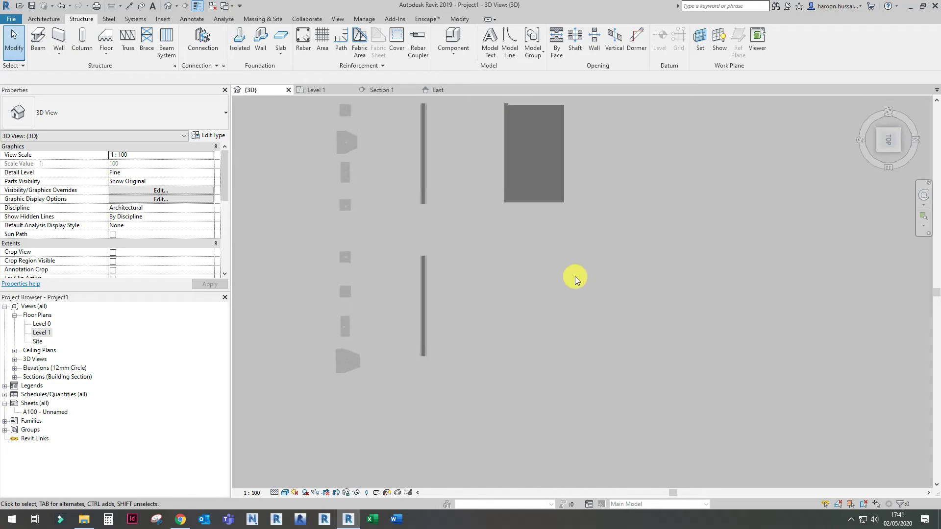
pyautogui.scroll(4, 485, 202)
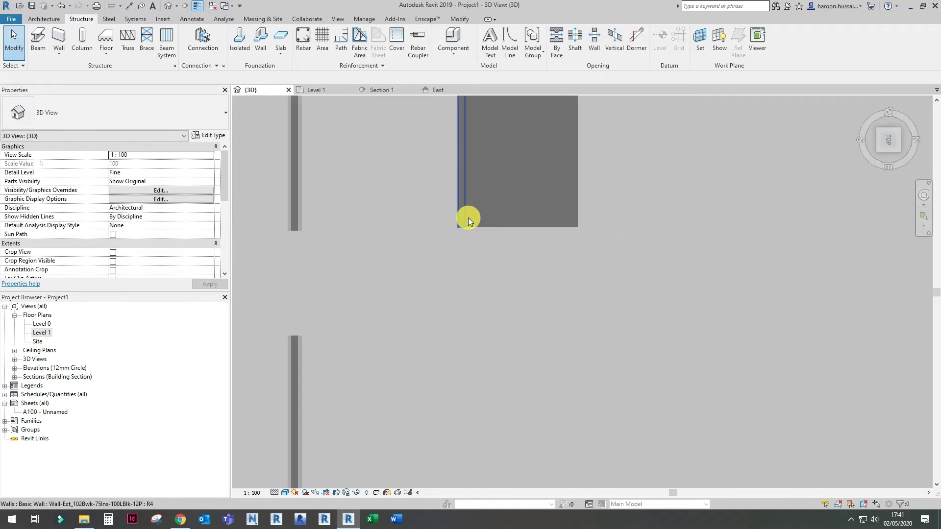
pyautogui.scroll(-3, 469, 218)
pyautogui.click(369, 325)
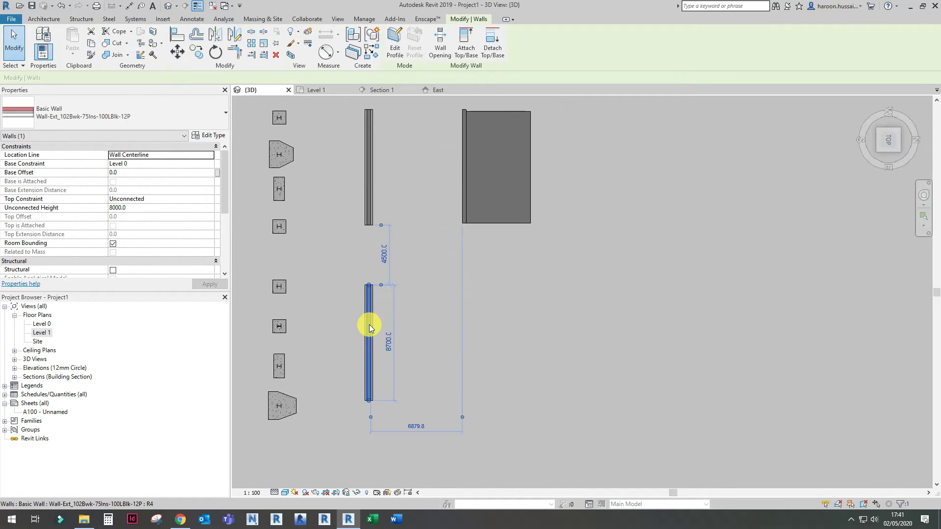
pyautogui.rightClick(369, 324)
pyautogui.click(451, 152)
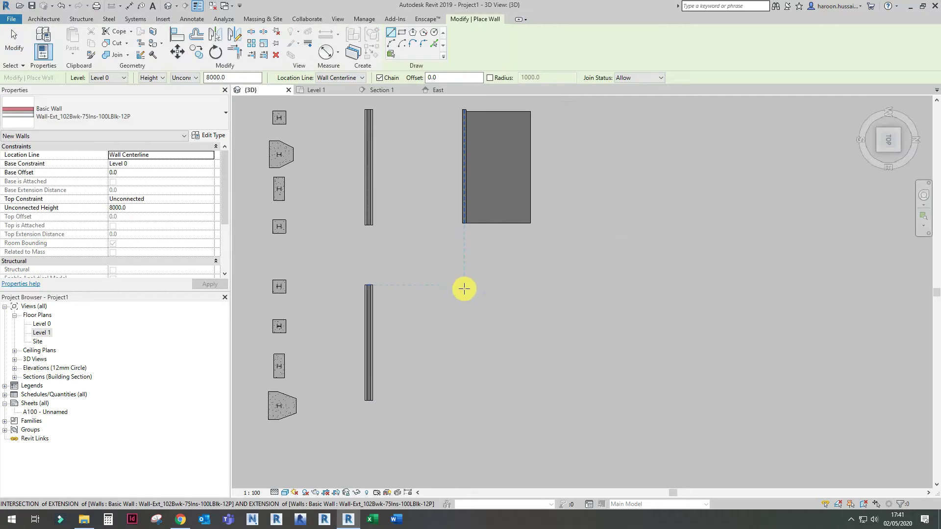
pyautogui.click(464, 286)
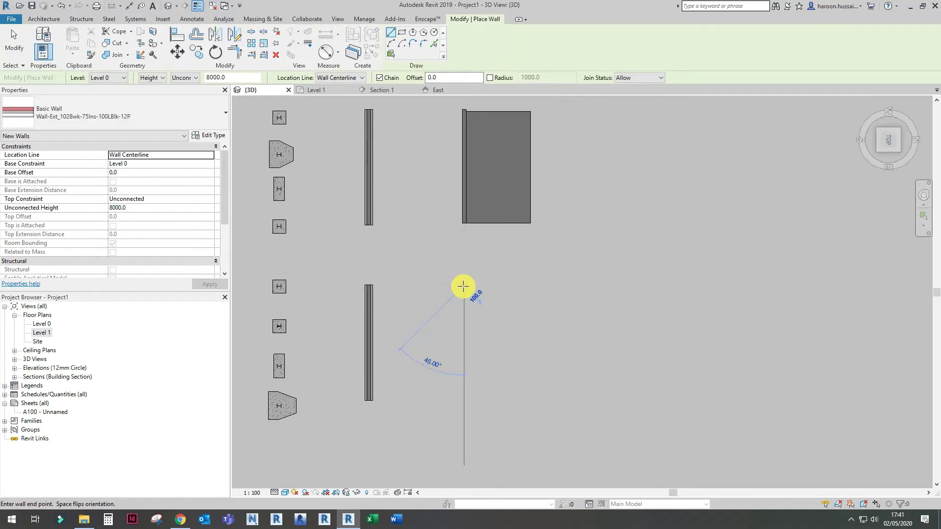
pyautogui.click(465, 401)
pyautogui.press('Escape')
pyautogui.press('Escape')
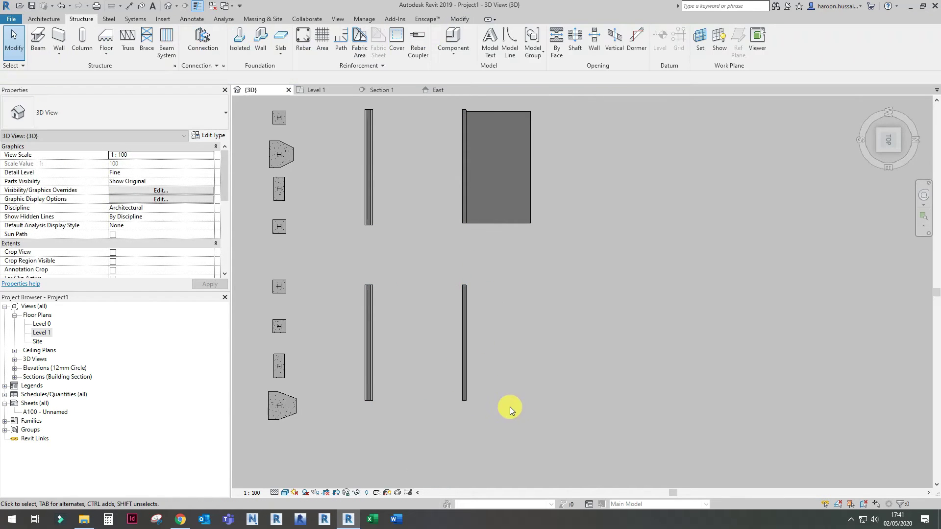
pyautogui.keyDown('shift'); pyautogui.moveTo(509, 406); pyautogui.dragTo(440, 246, button='middle'); pyautogui.keyUp('shift')
pyautogui.click(440, 248)
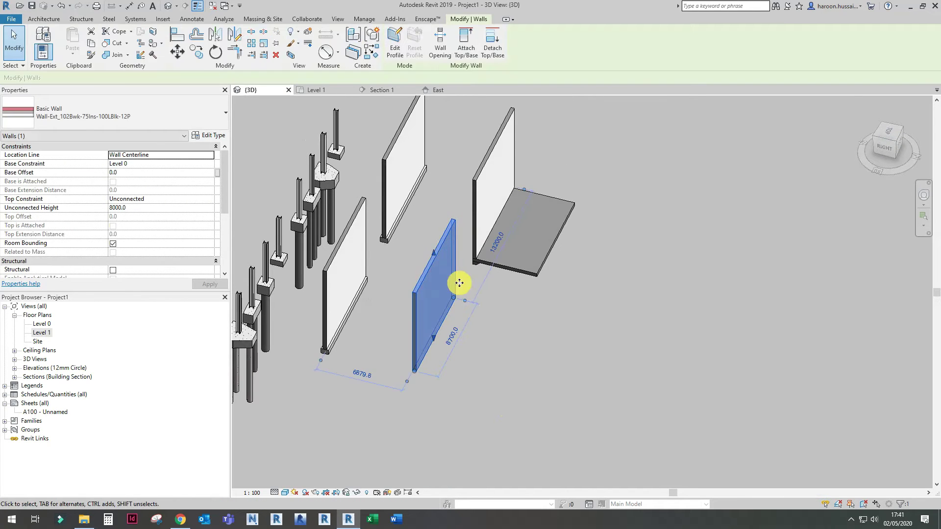
pyautogui.click(504, 337)
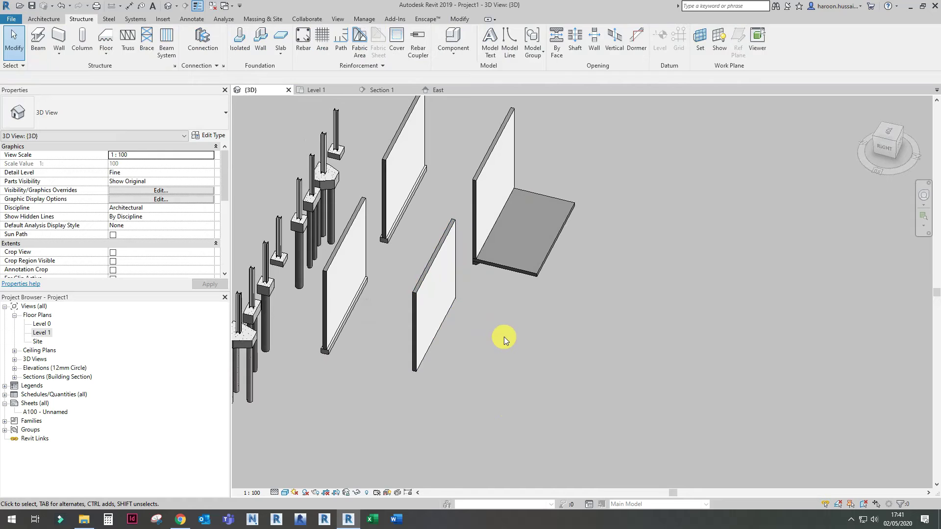
# Sketch a rectangular foundation slab boundary from above, starting at the new wall's outer face and running about 8700 mm along the wall.
pyautogui.click(887, 129)
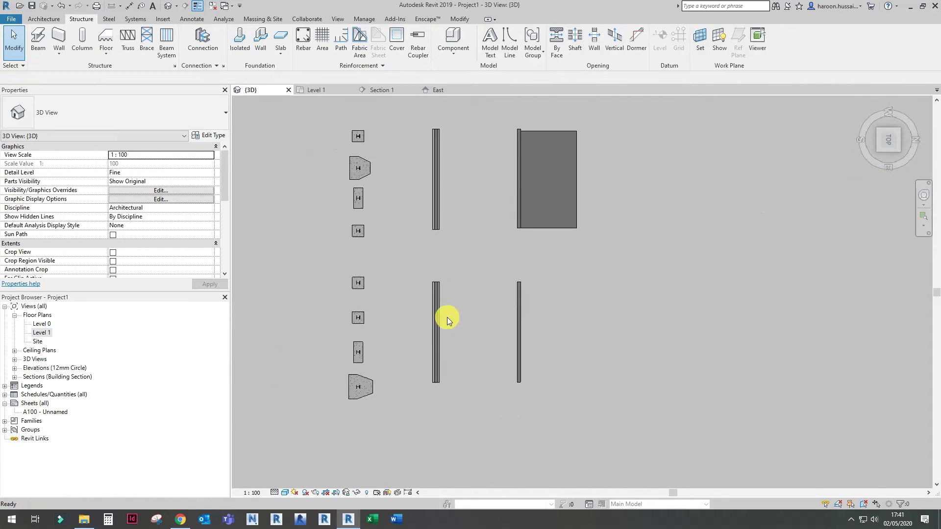
pyautogui.scroll(3, 538, 287)
pyautogui.moveTo(538, 287); pyautogui.dragTo(478, 227, button='middle')
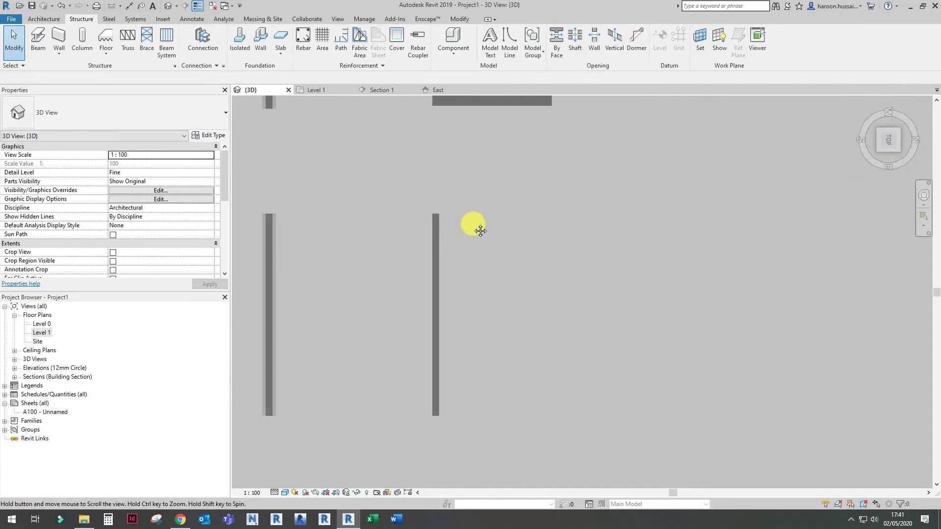
pyautogui.click(279, 58)
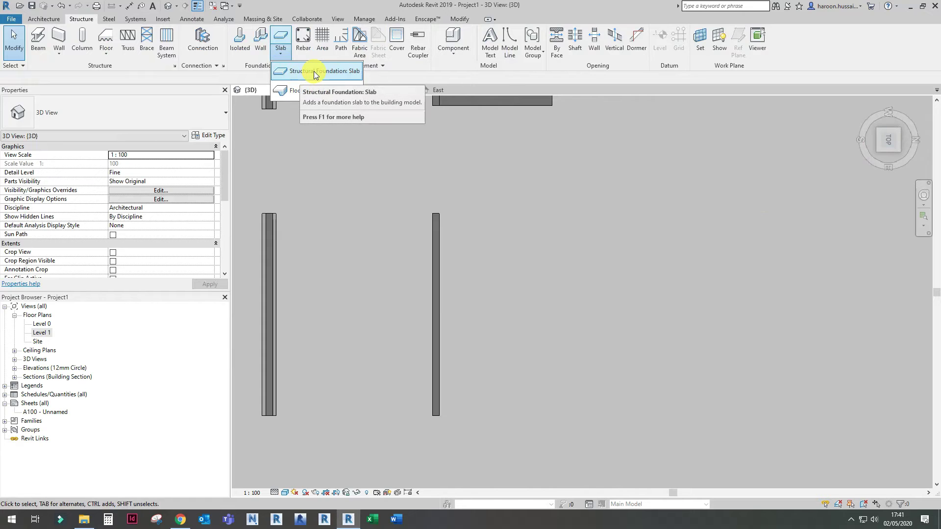
pyautogui.click(314, 71)
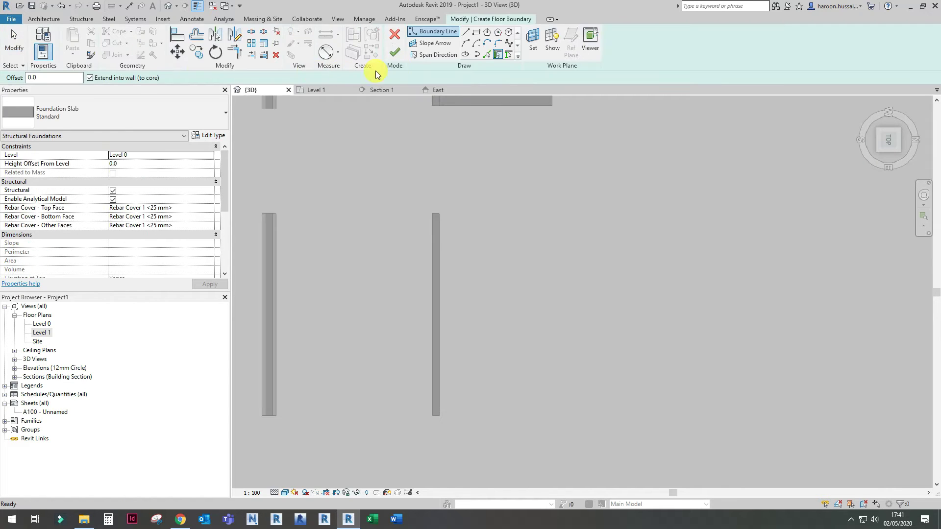
pyautogui.click(477, 33)
pyautogui.click(432, 214)
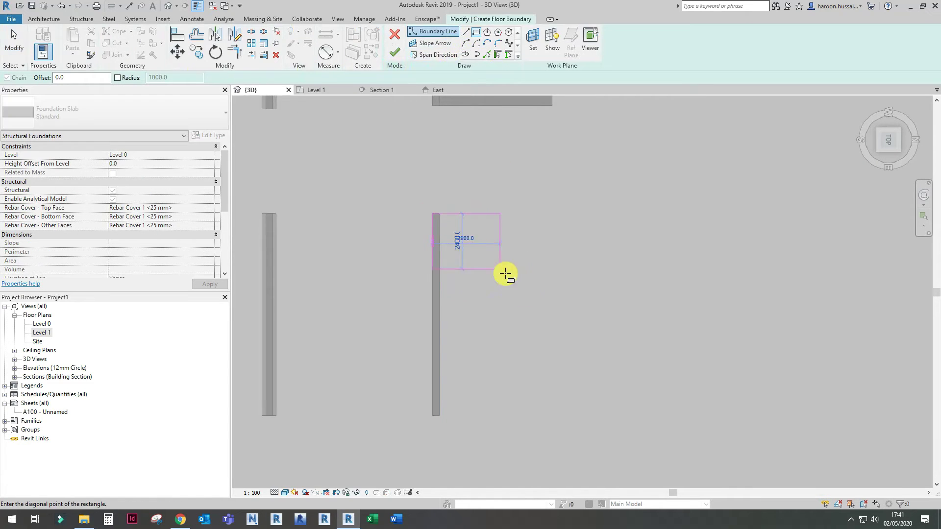
pyautogui.click(605, 418)
pyautogui.press('Escape')
pyautogui.press('Escape')
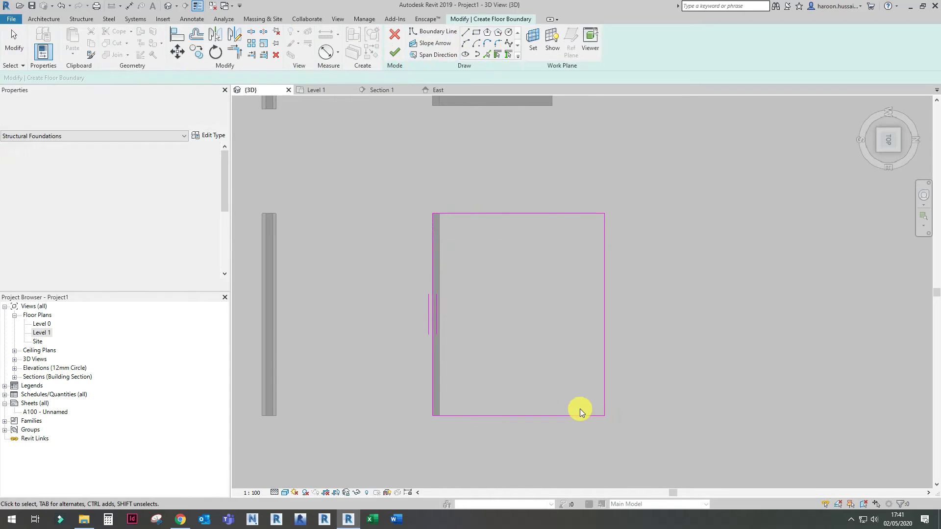
# Try the slab's span direction on a short boundary edge, then set it back to the edge along the wall.
pyautogui.click(436, 331)
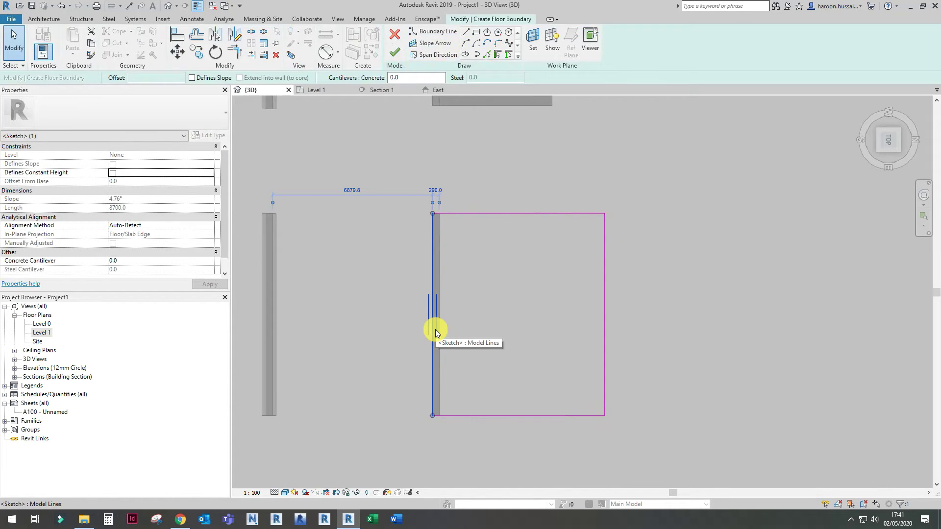
pyautogui.click(434, 54)
pyautogui.click(492, 213)
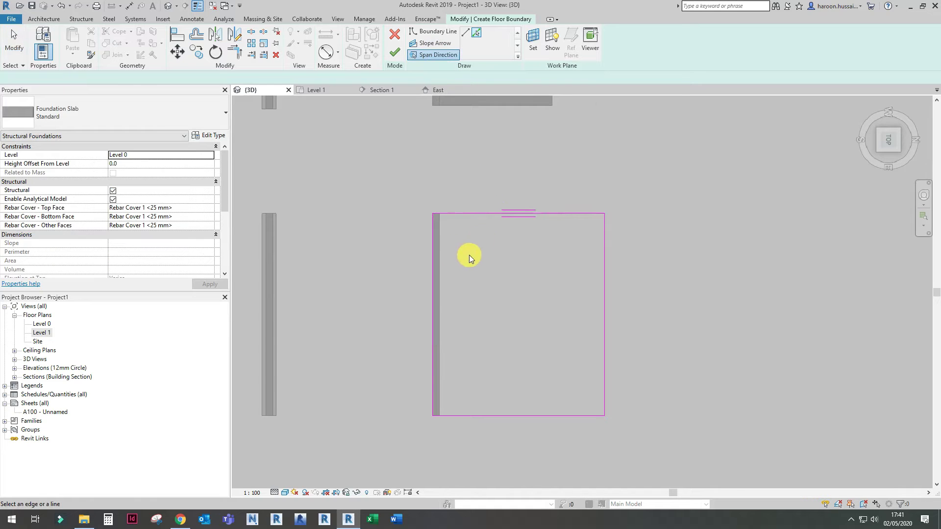
pyautogui.click(437, 296)
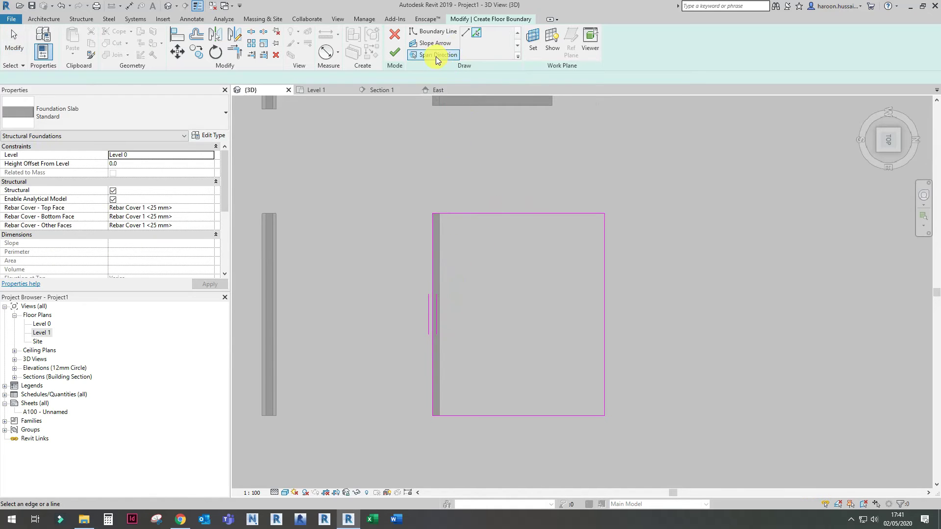
# Try drawn span direction lines inside the slab, one parallel to the wall and one perpendicular about 3000 mm long, then reassign the wall-side edge.
pyautogui.click(469, 34)
pyautogui.click(514, 269)
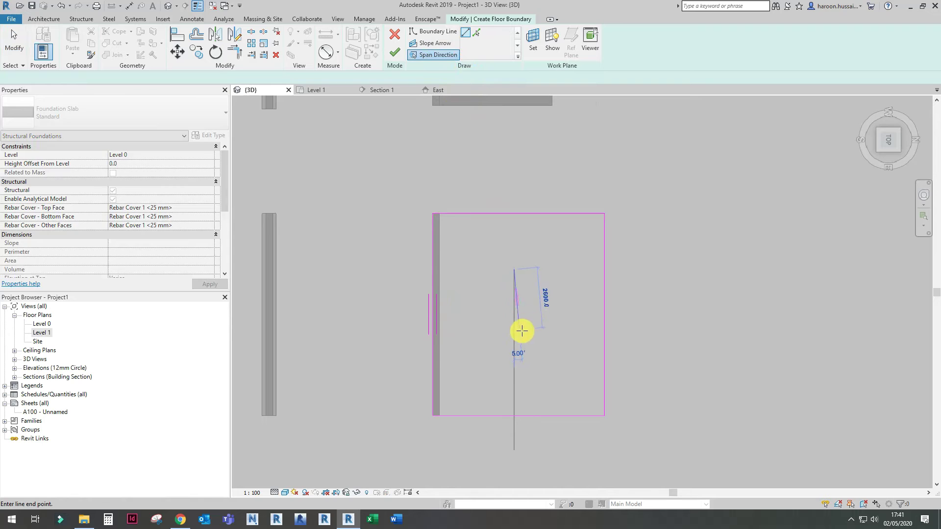
pyautogui.click(514, 351)
pyautogui.click(476, 310)
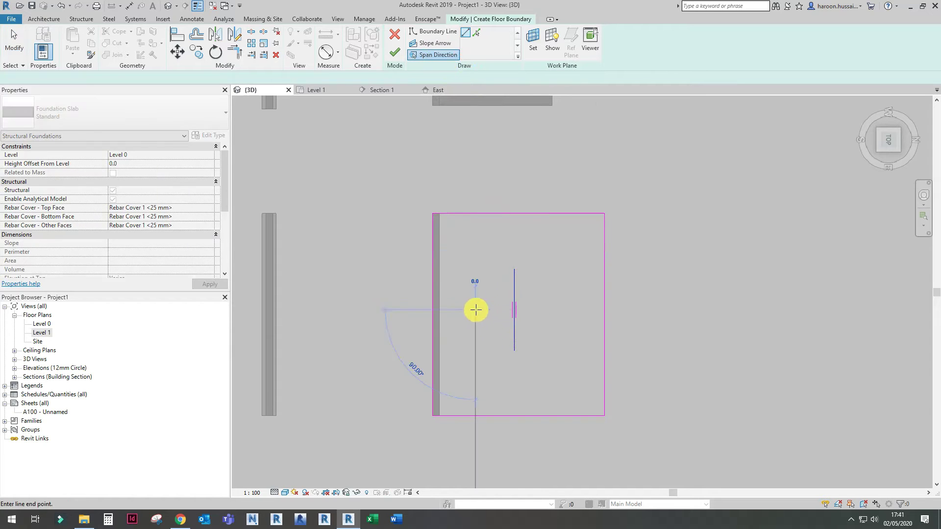
pyautogui.click(544, 310)
pyautogui.press('Escape')
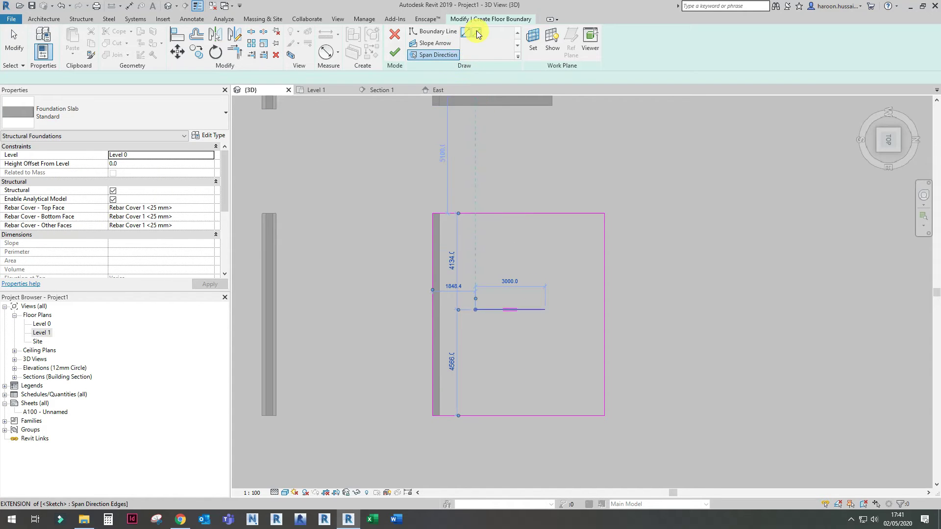
pyautogui.click(478, 34)
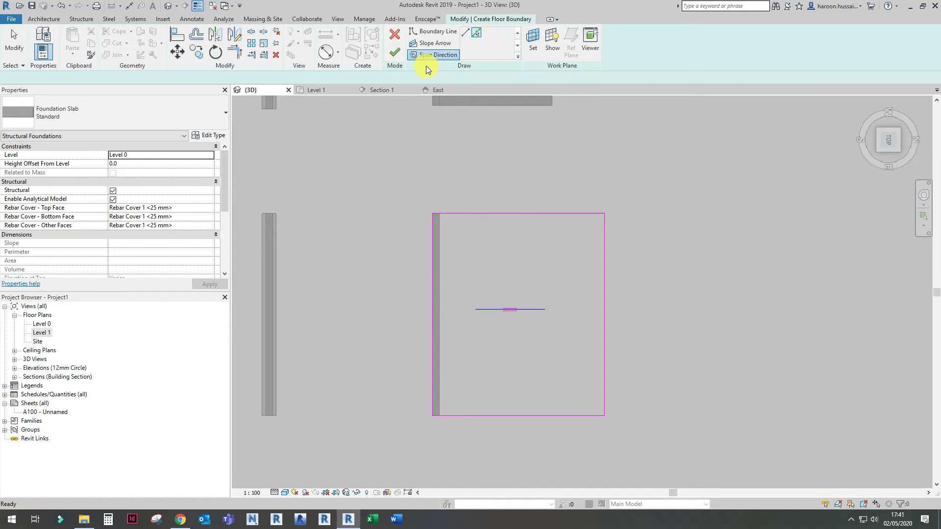
pyautogui.click(434, 282)
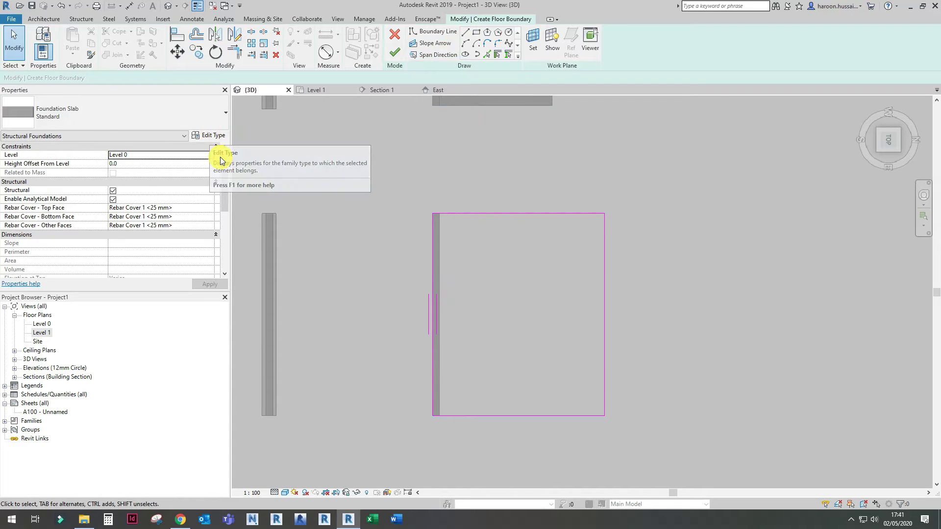
# Examine the foundation slab's type properties and layer structure, then close both dialogs without changing anything.
pyautogui.scroll(-2, 190, 187)
pyautogui.scroll(2, 190, 186)
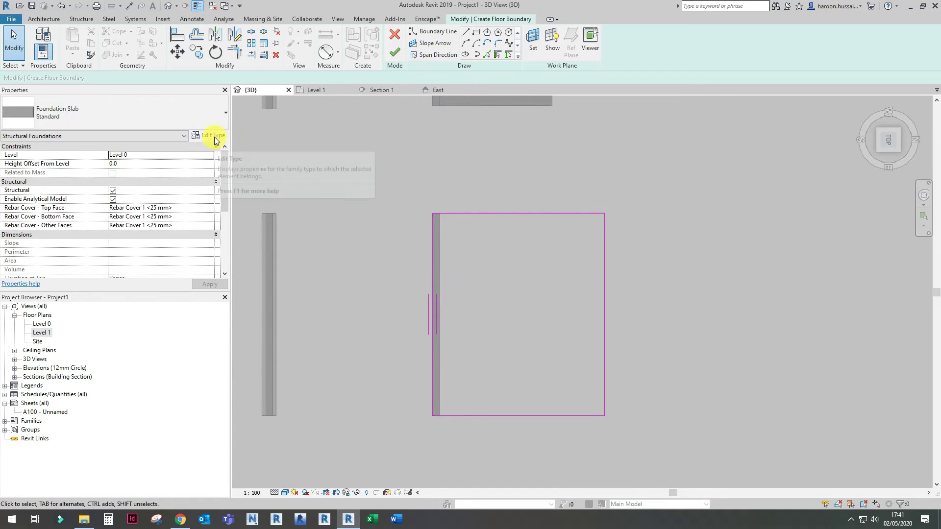
pyautogui.click(210, 136)
pyautogui.click(268, 201)
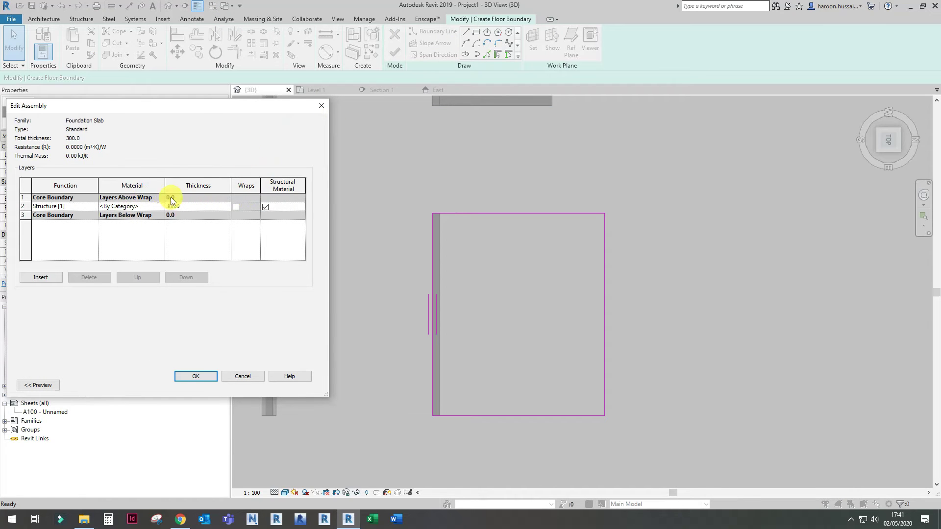
pyautogui.click(321, 106)
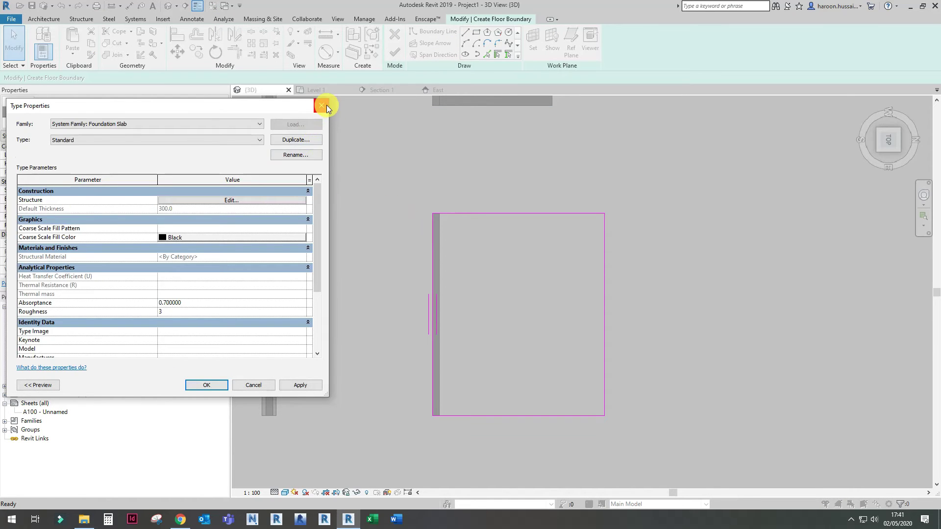
pyautogui.click(321, 96)
# Finish the foundation slab sketch, check the slab beneath the wall in a tilted 3D view, and clear the selection.
pyautogui.click(395, 51)
pyautogui.keyDown('shift'); pyautogui.moveTo(487, 220); pyautogui.dragTo(494, 262, button='middle'); pyautogui.keyUp('shift')
pyautogui.scroll(5, 493, 262)
pyautogui.click(475, 331)
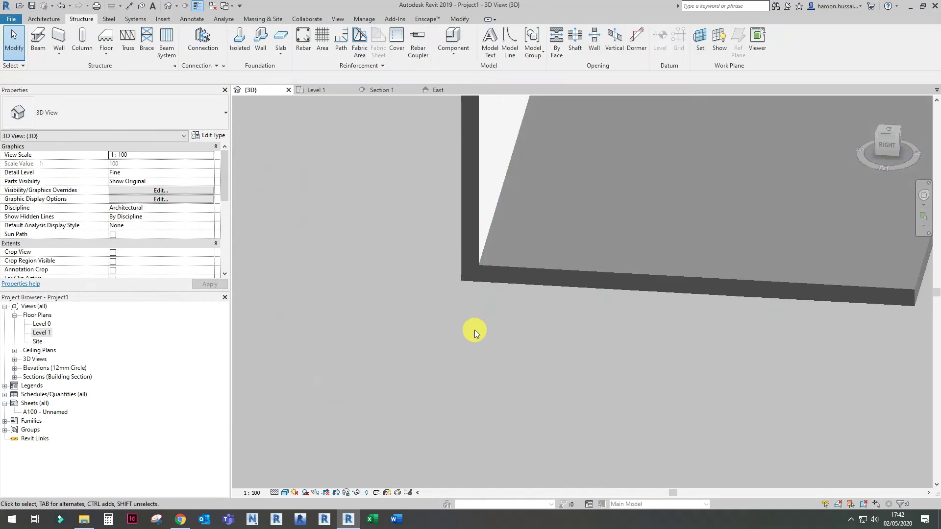
pyautogui.scroll(-3, 507, 279)
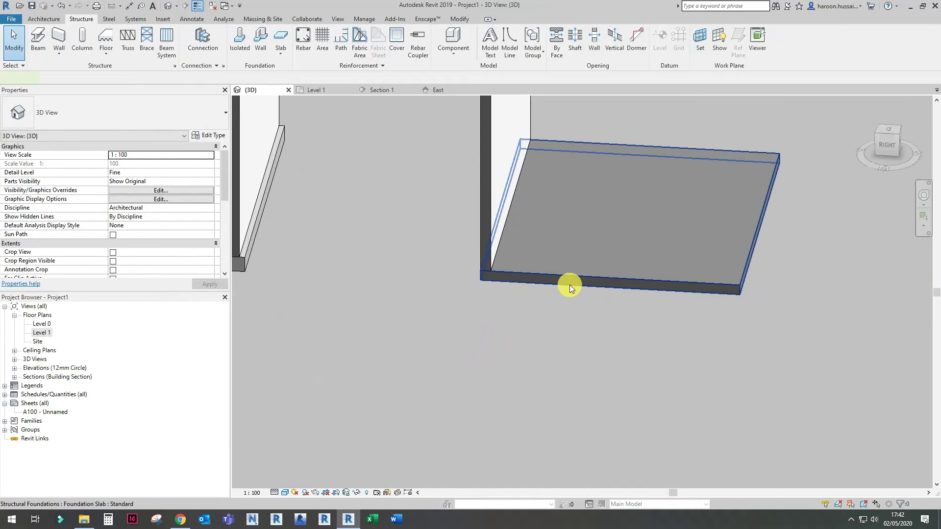
pyautogui.click(567, 286)
pyautogui.press('Escape')
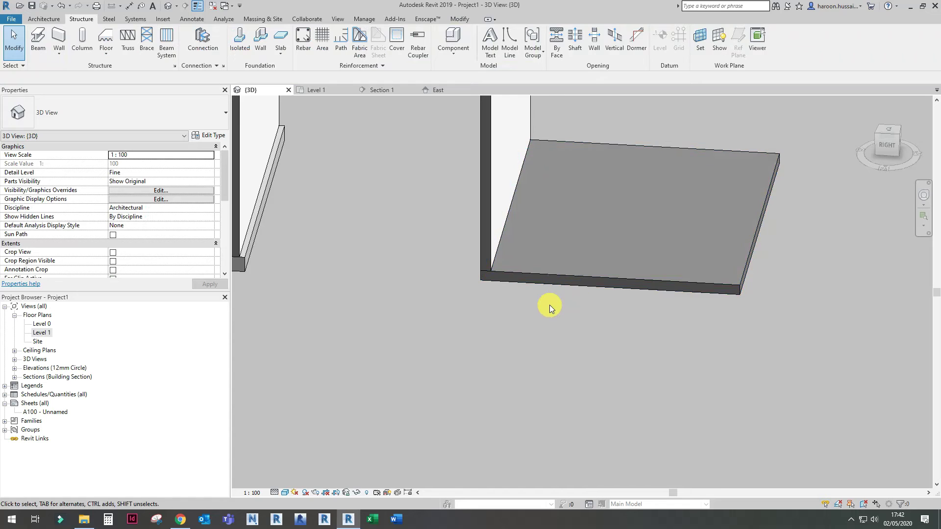
# Add a Standard slab edge along the slab's bottom edge under the wall's brick face, then end the placement.
pyautogui.keyDown('shift'); pyautogui.moveTo(546, 307); pyautogui.dragTo(603, 300, button='middle'); pyautogui.keyUp('shift')
pyautogui.scroll(4, 542, 287)
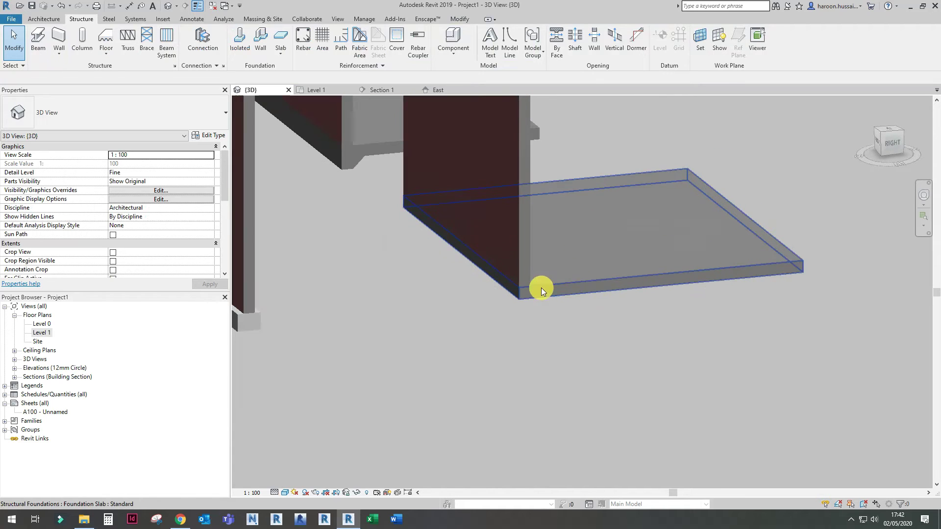
pyautogui.click(279, 58)
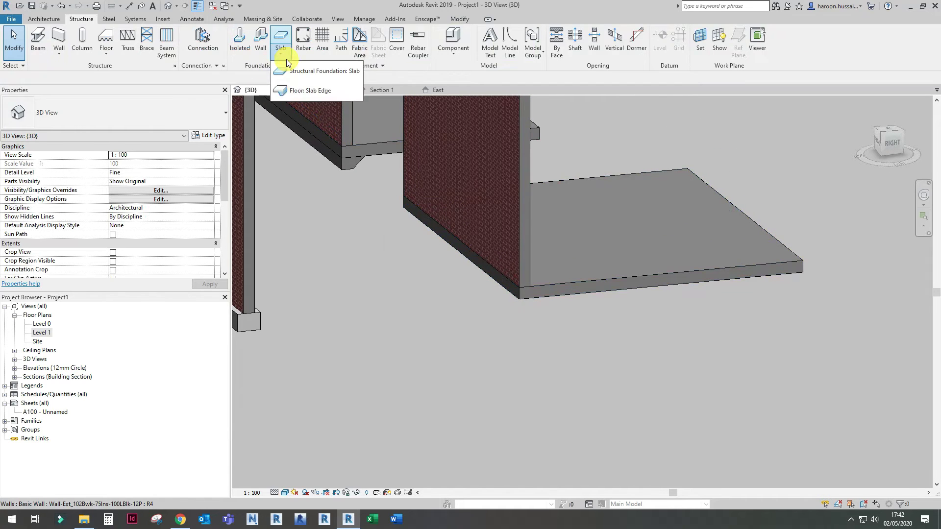
pyautogui.click(327, 95)
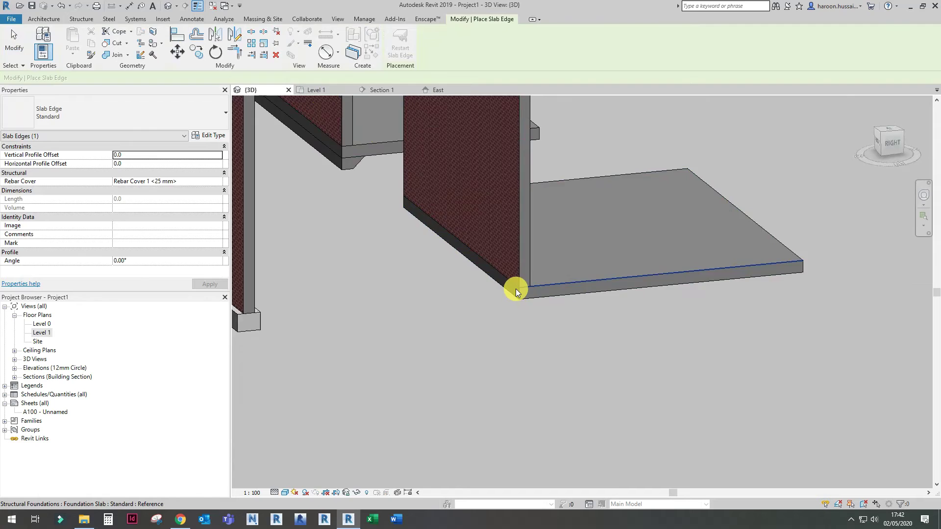
pyautogui.scroll(2, 514, 288)
pyautogui.scroll(-2, 504, 284)
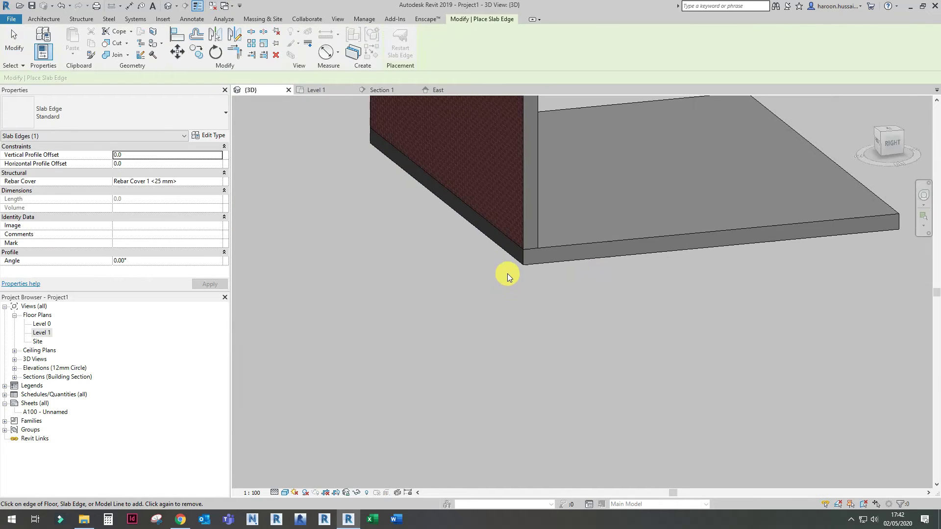
pyautogui.click(514, 263)
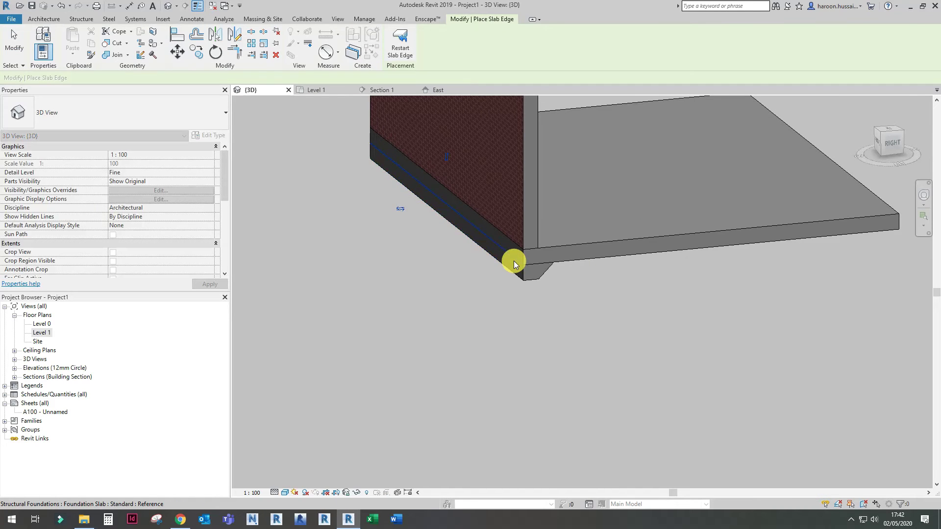
pyautogui.press('Escape')
pyautogui.press('Escape')
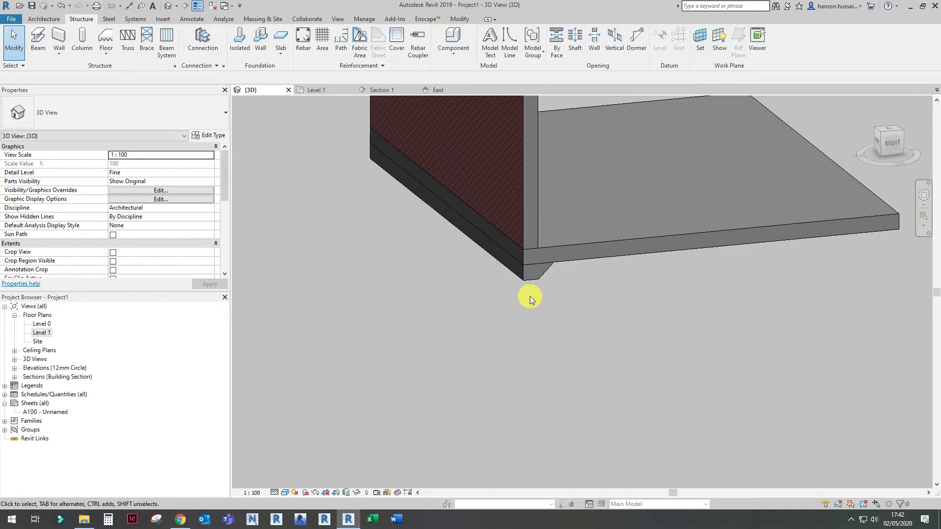
# Try a second slab edge along the slab's long side opposite the wall, then remove it and end the placement.
pyautogui.click(277, 59)
pyautogui.click(306, 88)
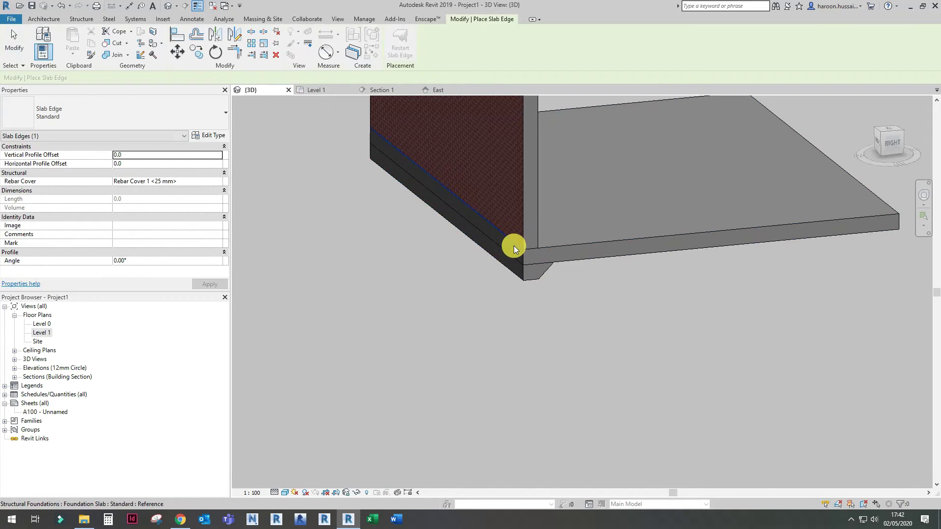
pyautogui.moveTo(771, 202); pyautogui.dragTo(529, 232, button='middle')
pyautogui.click(660, 195)
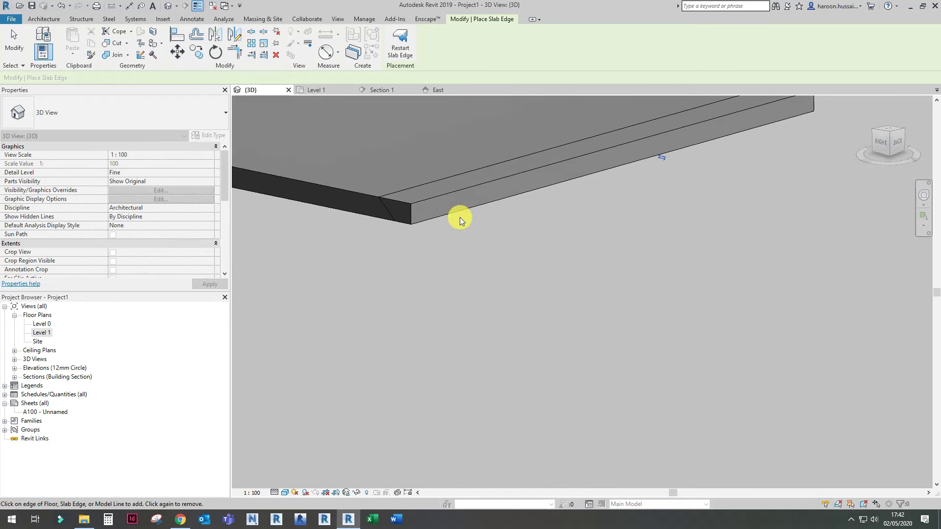
pyautogui.click(413, 211)
pyautogui.scroll(-3, 414, 209)
pyautogui.moveTo(393, 217); pyautogui.dragTo(556, 251, button='middle')
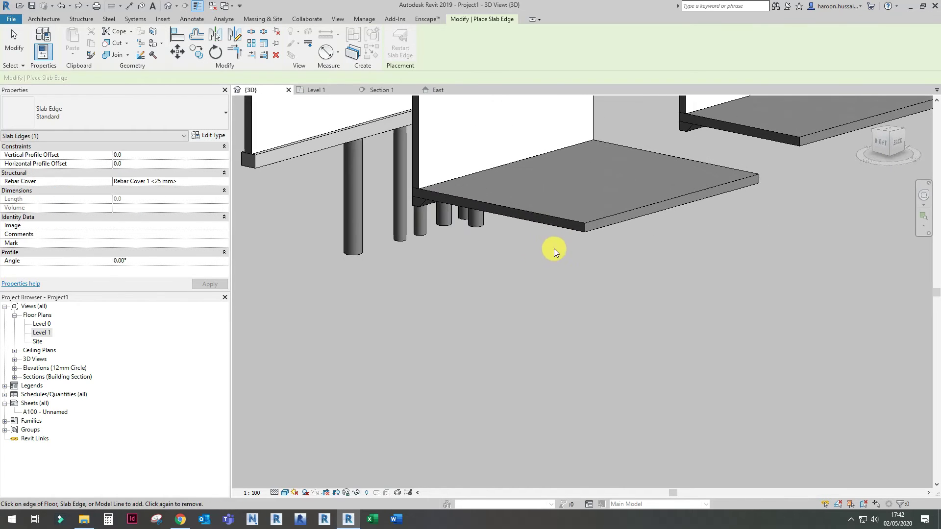
pyautogui.press('Escape')
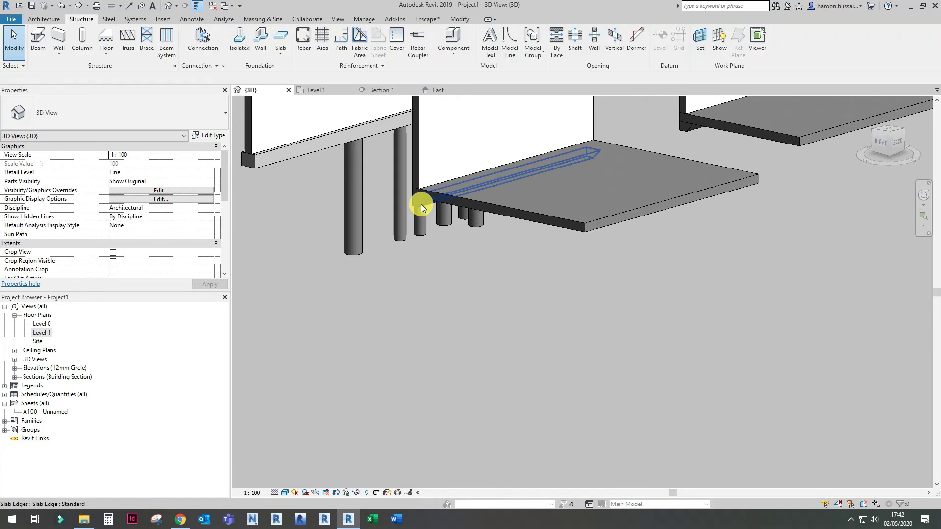
# Examine the slab edge's type properties and its available thickened profile sizes, then leave the profile unchanged and deselect the edge.
pyautogui.click(421, 207)
pyautogui.keyDown('shift'); pyautogui.moveTo(421, 207); pyautogui.dragTo(520, 230, button='middle'); pyautogui.keyUp('shift')
pyautogui.scroll(5, 550, 243)
pyautogui.click(203, 135)
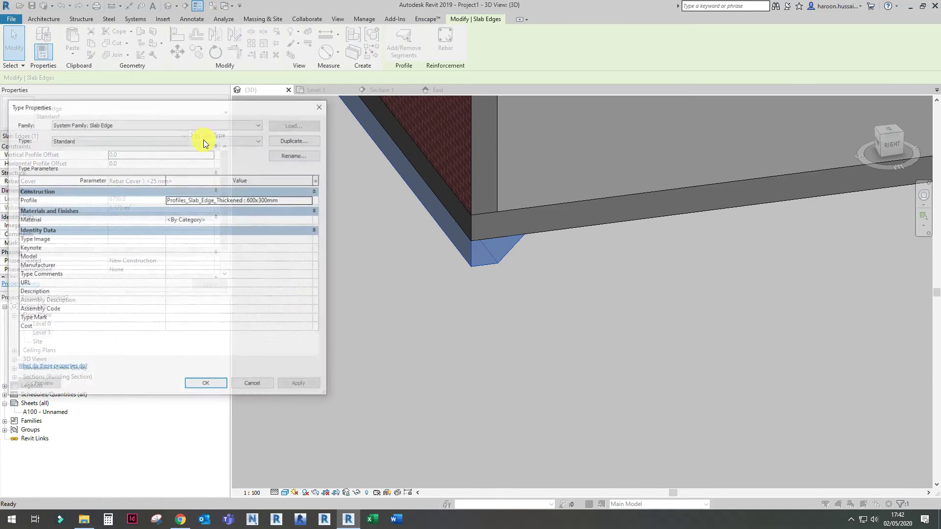
pyautogui.click(311, 201)
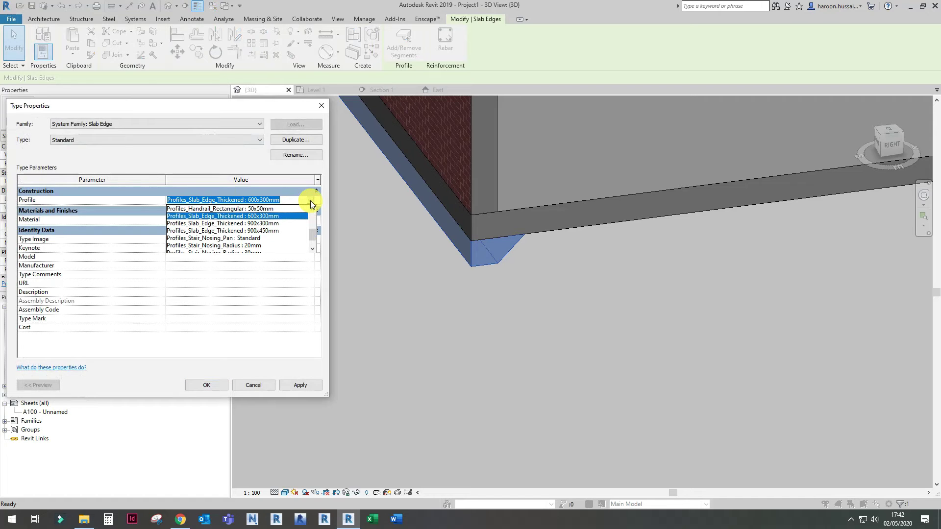
pyautogui.click(248, 230)
pyautogui.press('Return')
pyautogui.press('Escape')
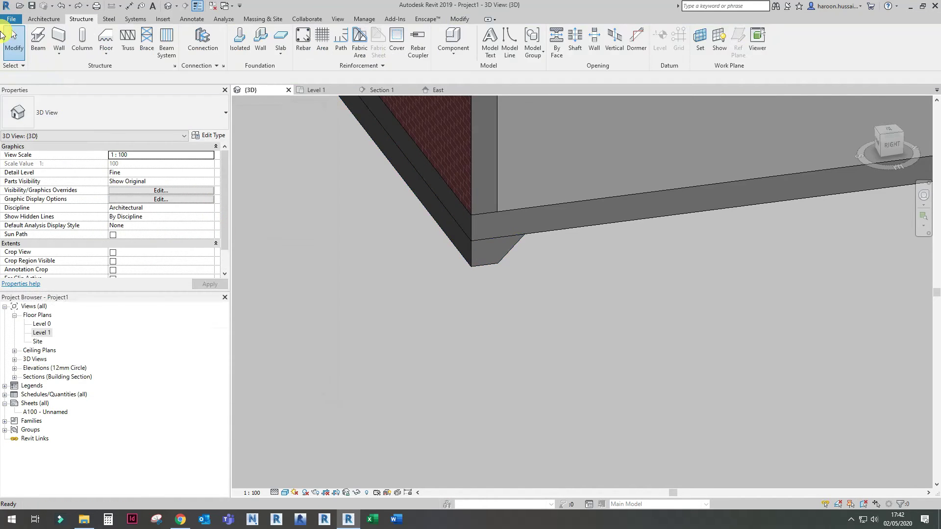
# Create a new family from the Metric Profile template.
pyautogui.click(12, 21)
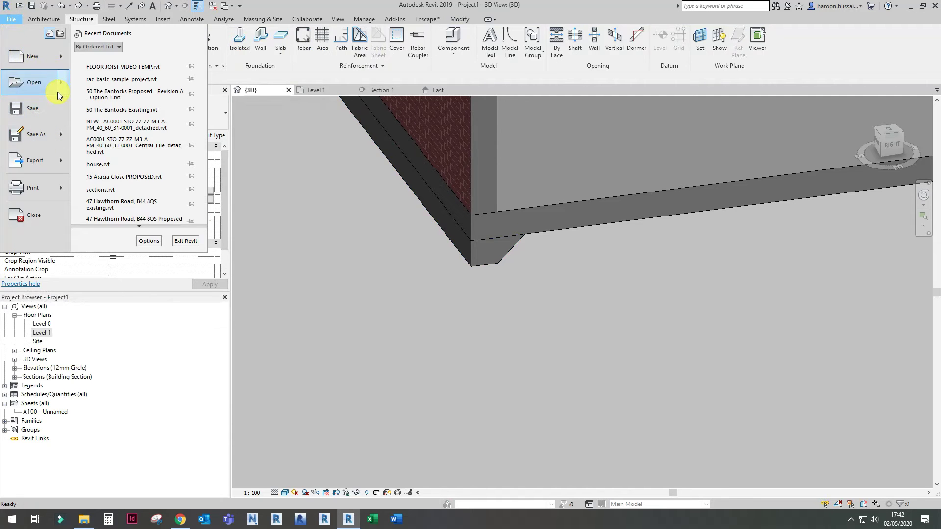
pyautogui.moveTo(35, 56)
pyautogui.click(142, 90)
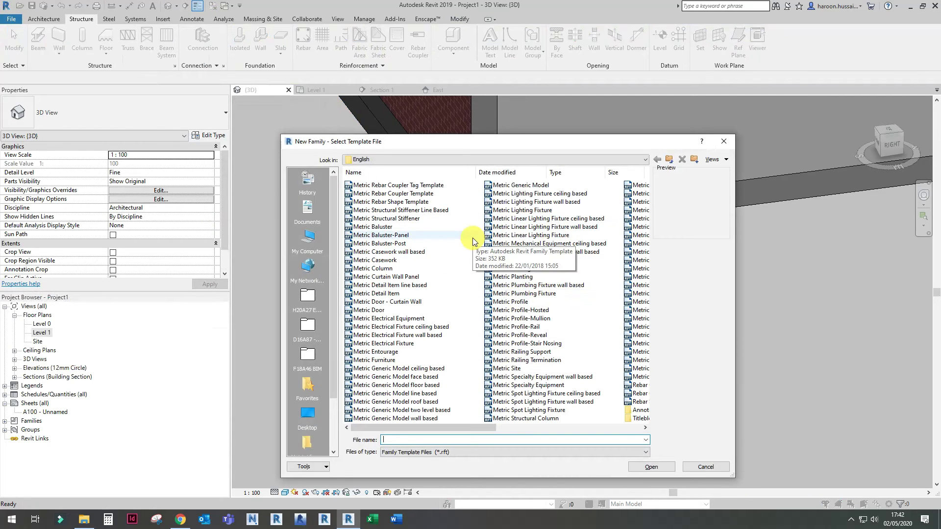
pyautogui.click(542, 302)
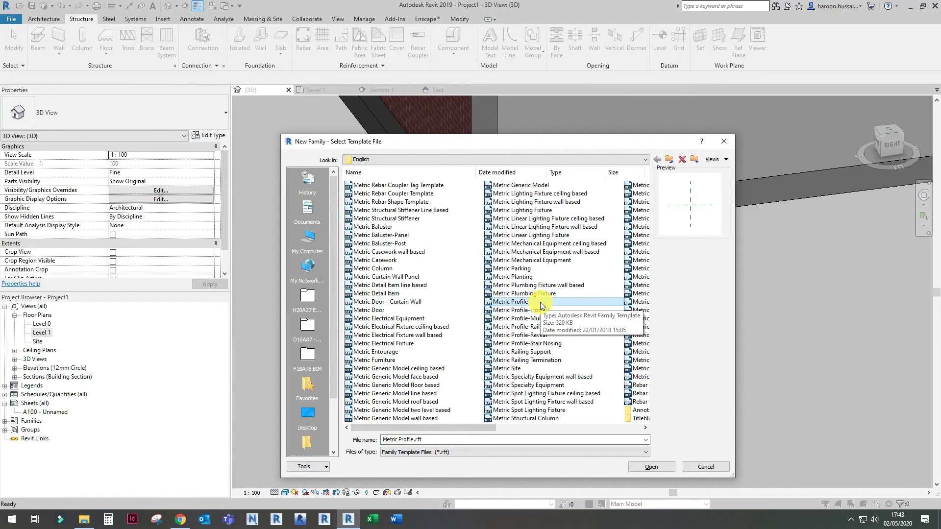
pyautogui.click(637, 466)
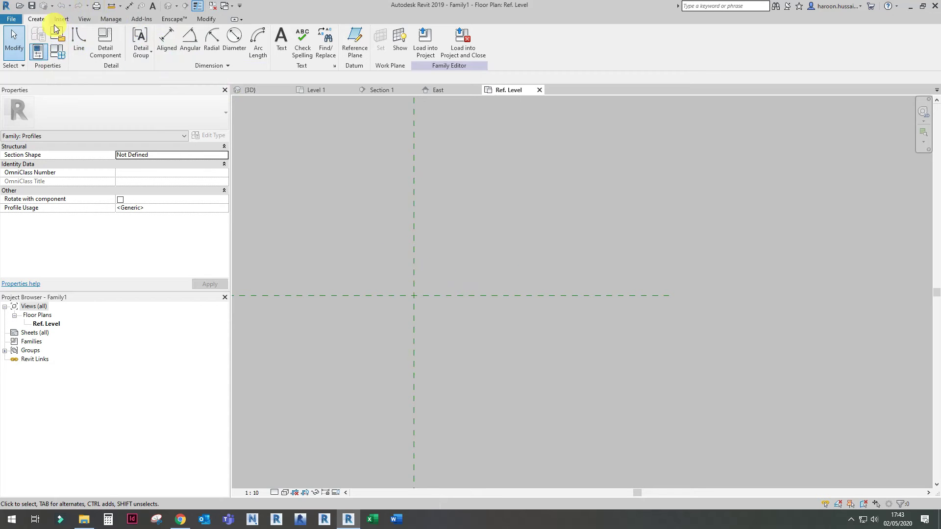
# Draw a small rectangular profile below the horizontal reference plane, starting at the reference plane intersection and extending right of the vertical plane.
pyautogui.click(80, 43)
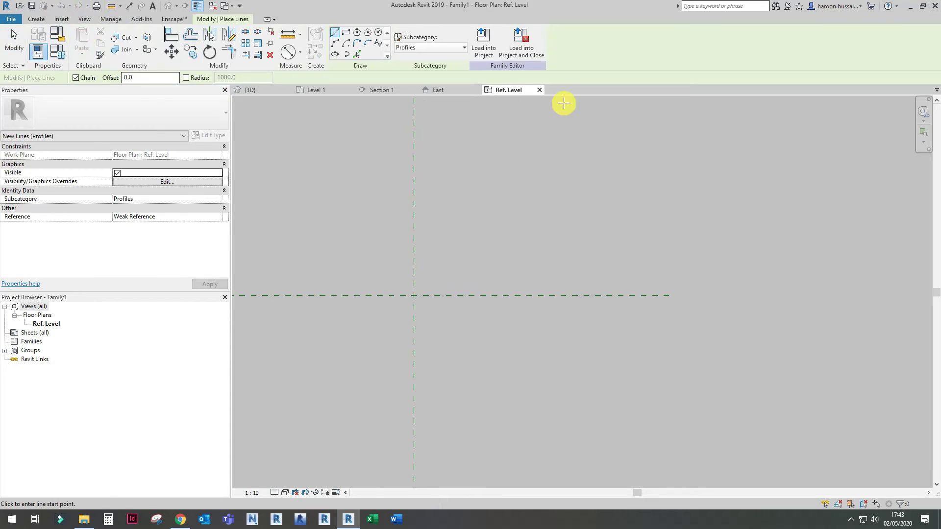
pyautogui.click(349, 38)
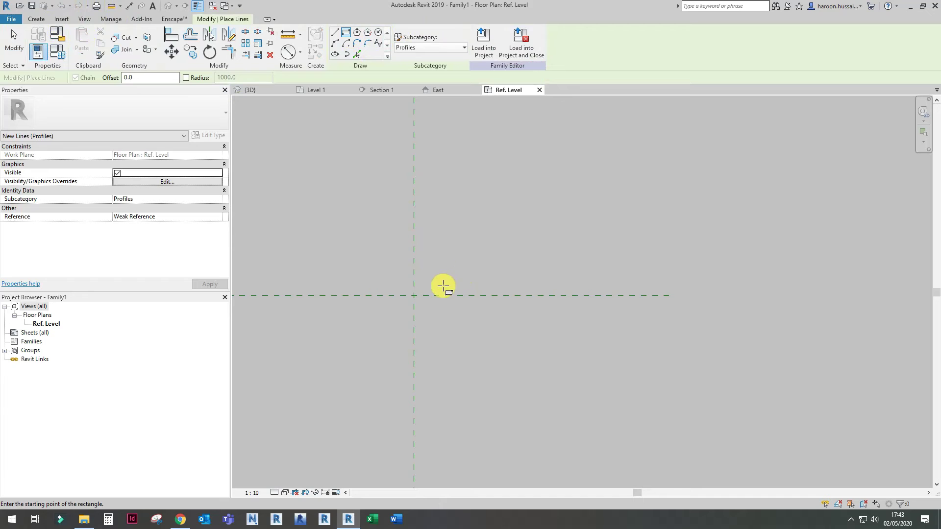
pyautogui.click(415, 296)
pyautogui.press('Escape')
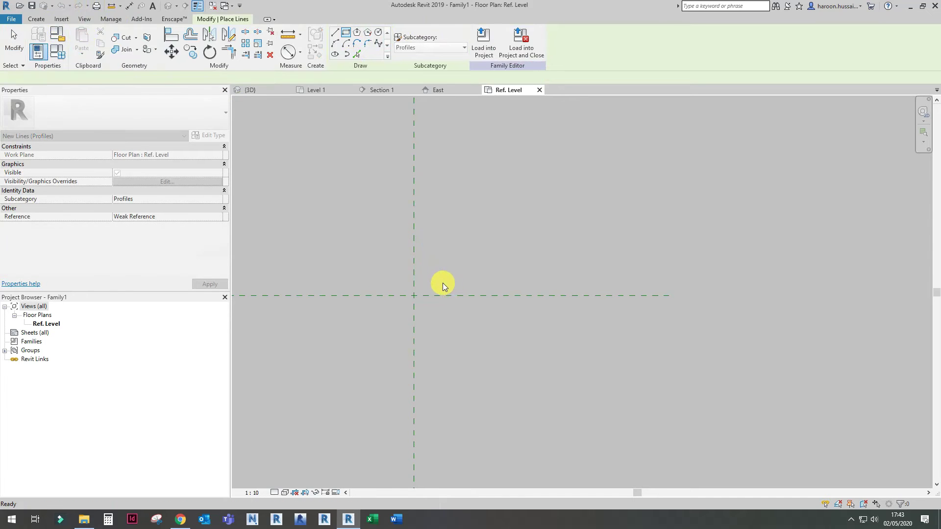
pyautogui.click(414, 295)
pyautogui.click(473, 349)
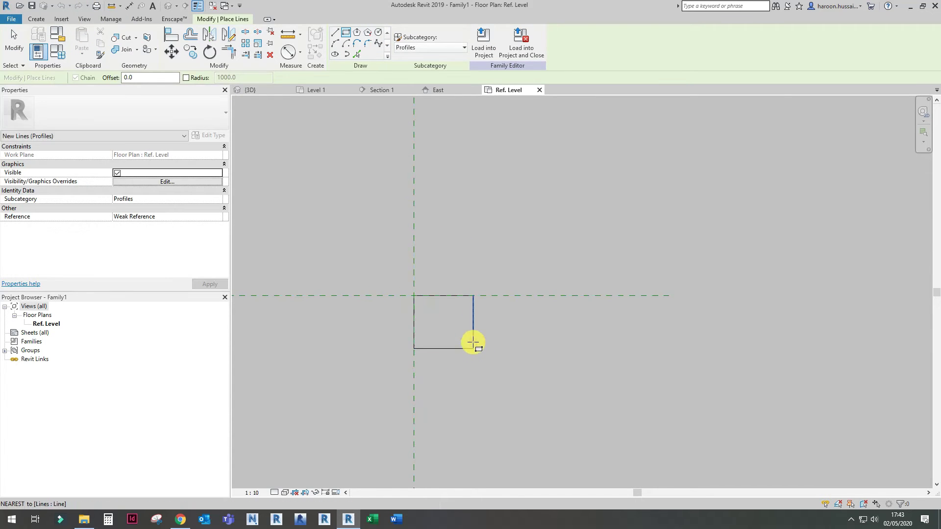
pyautogui.press('Escape')
pyautogui.press('Escape')
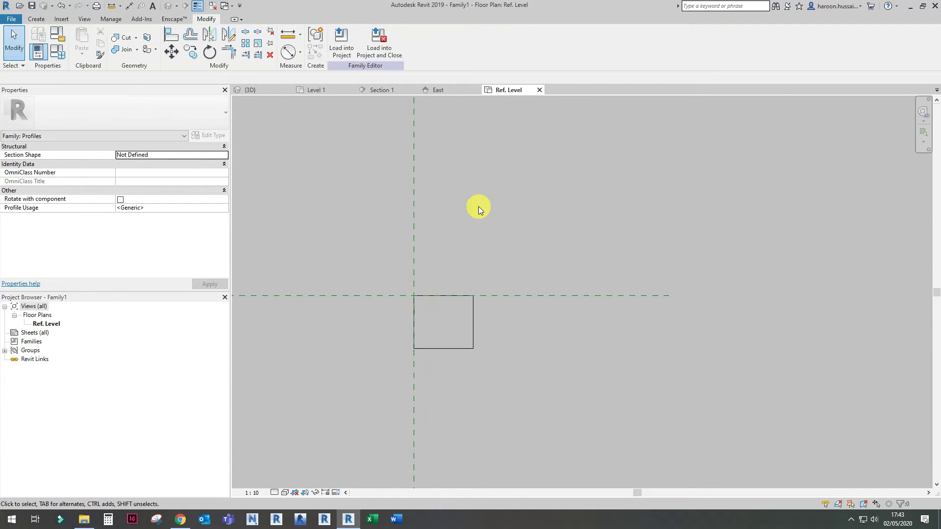
# Save the profile family as Family1 on the Desktop, load it into the project while closing it, and return to the 3D view.
pyautogui.click(380, 48)
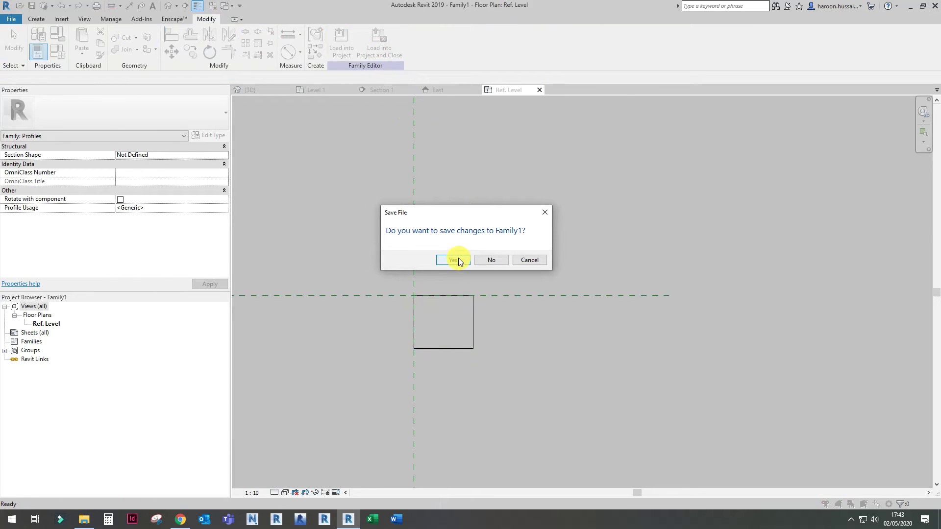
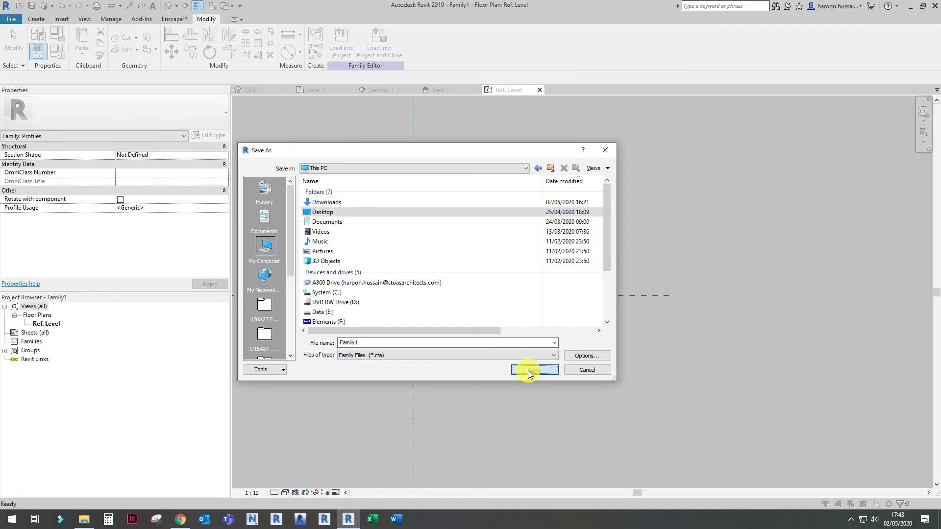
pyautogui.click(529, 371)
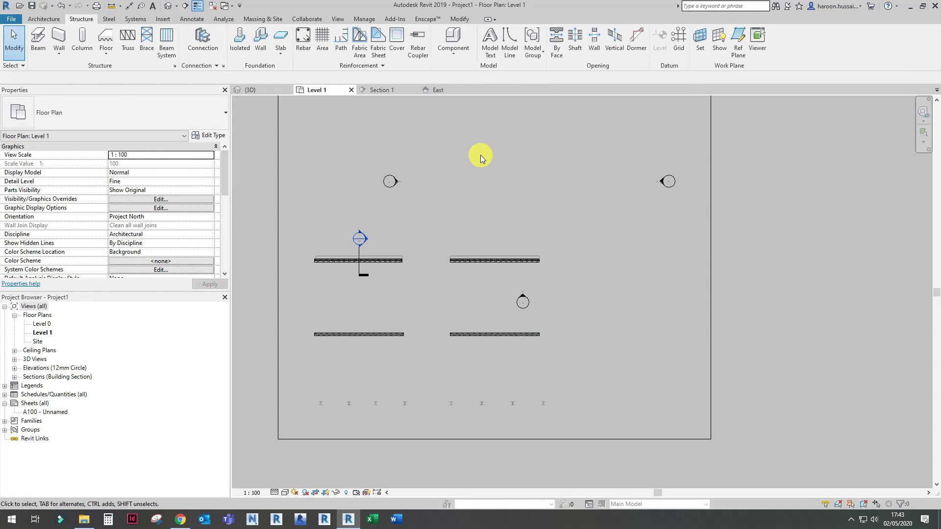
pyautogui.click(375, 90)
pyautogui.click(267, 90)
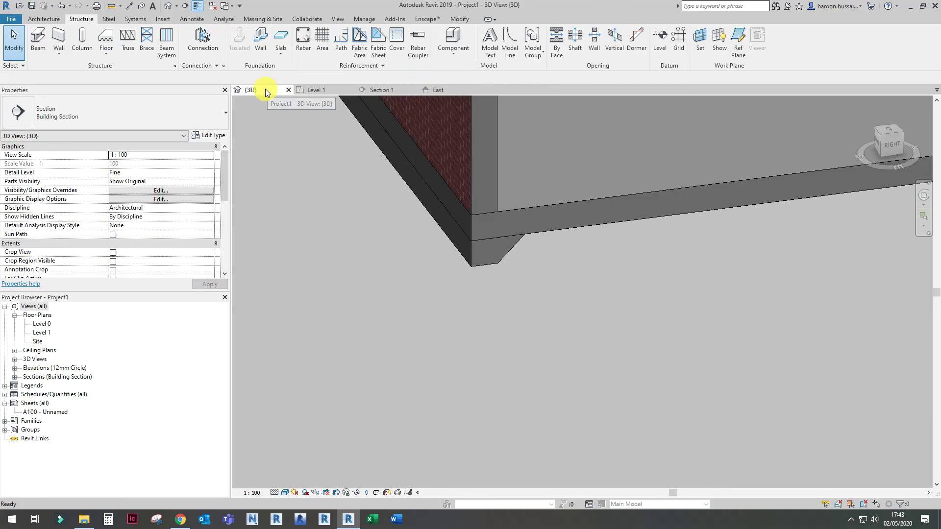
# Set the profile of the Standard slab edge type to Family1 : Family1 and deselect the edge.
pyautogui.click(493, 267)
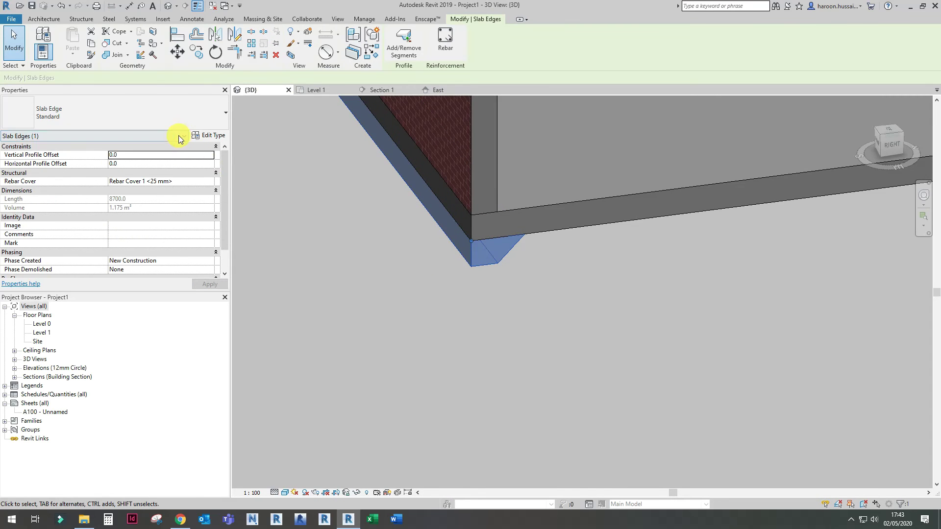
pyautogui.click(204, 134)
pyautogui.click(304, 200)
pyautogui.click(310, 200)
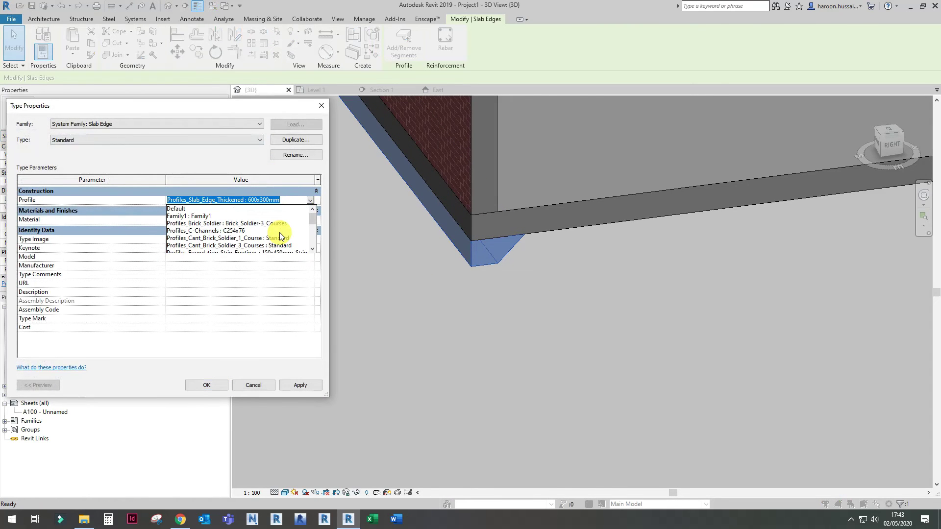
pyautogui.click(260, 215)
pyautogui.click(308, 384)
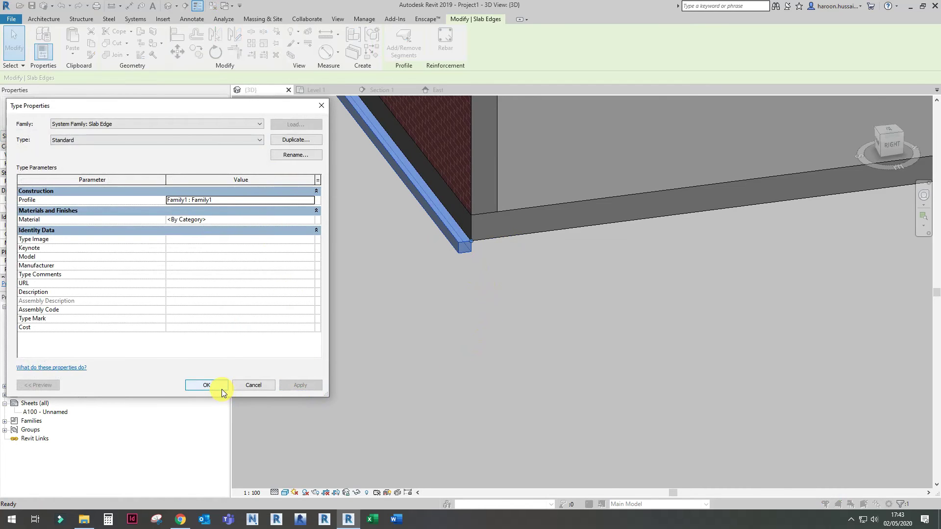
pyautogui.click(206, 385)
pyautogui.click(484, 329)
# Inspect the slab edge's placement at the slab corner up close and check its type properties.
pyautogui.scroll(2, 478, 265)
pyautogui.click(471, 245)
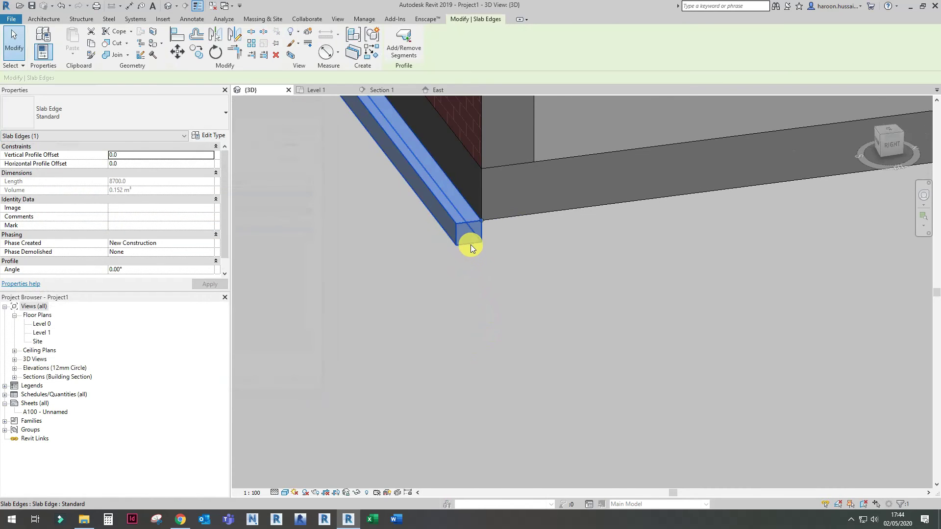
pyautogui.scroll(-1, 178, 231)
pyautogui.scroll(1, 178, 232)
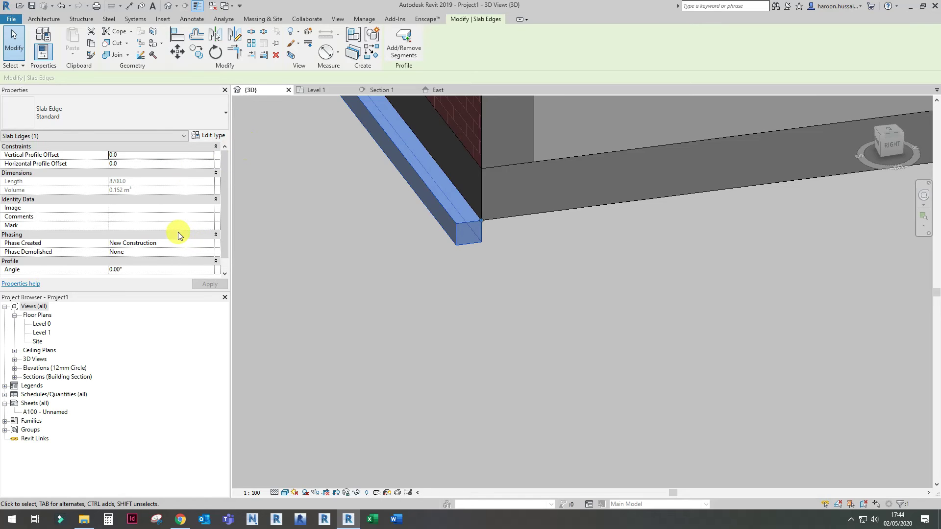
pyautogui.click(210, 136)
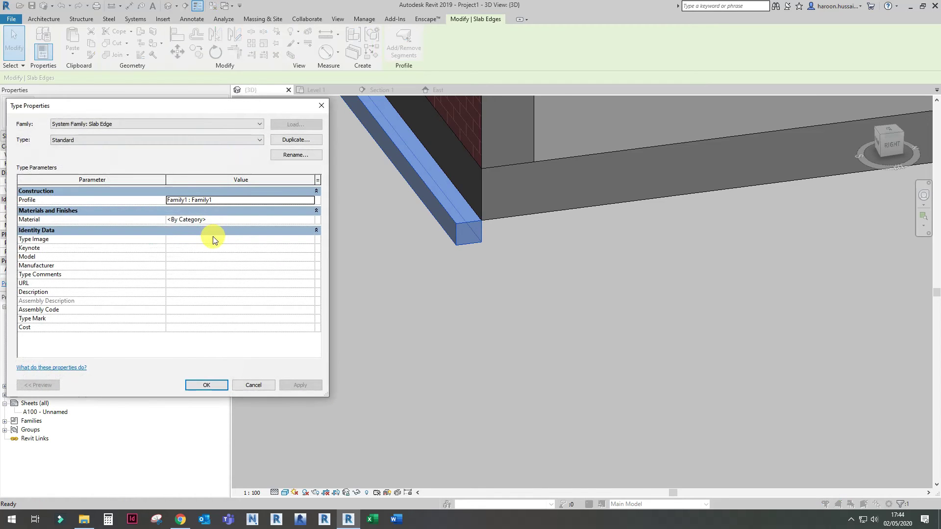
pyautogui.click(319, 105)
# Try stretching the slab edge's end past the slab corner, and return it to the corner.
pyautogui.doubleClick(481, 222)
pyautogui.click(490, 235)
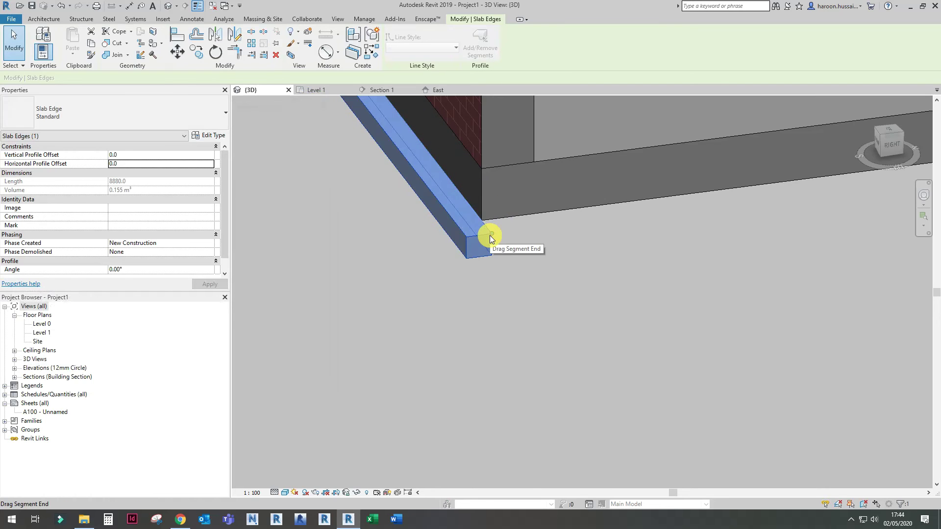
pyautogui.click(482, 219)
pyautogui.click(475, 242)
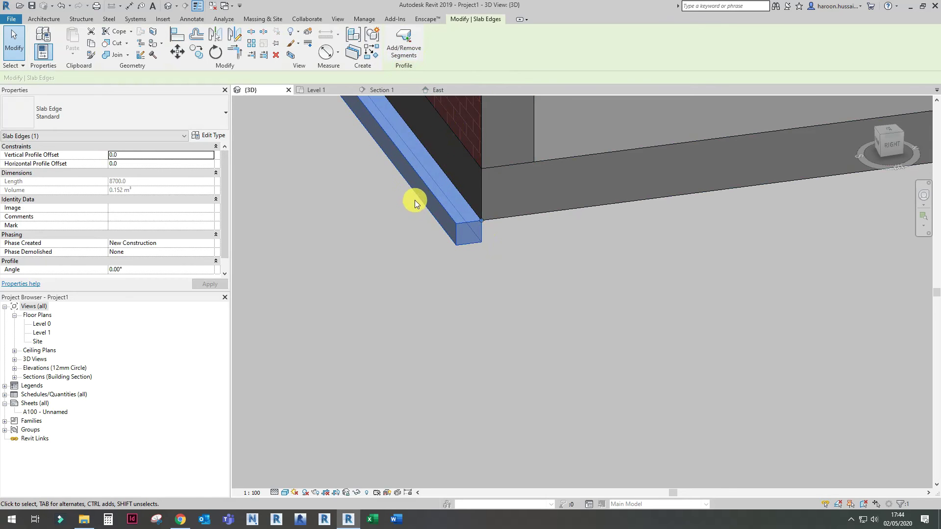
# Open the Family1 profile from the Desktop and move its rectangle to the opposite side of the vertical reference plane, keeping the corner on the intersection.
pyautogui.click(11, 18)
pyautogui.click(31, 82)
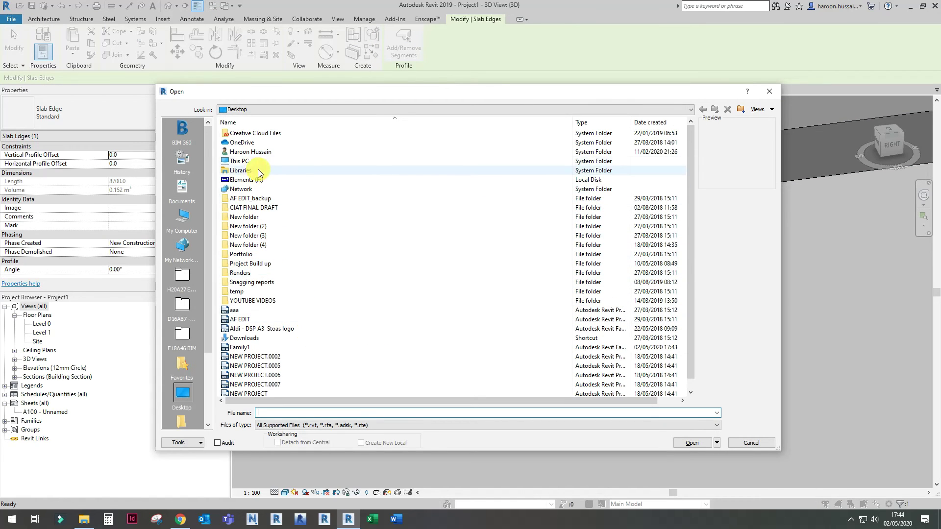
pyautogui.doubleClick(280, 346)
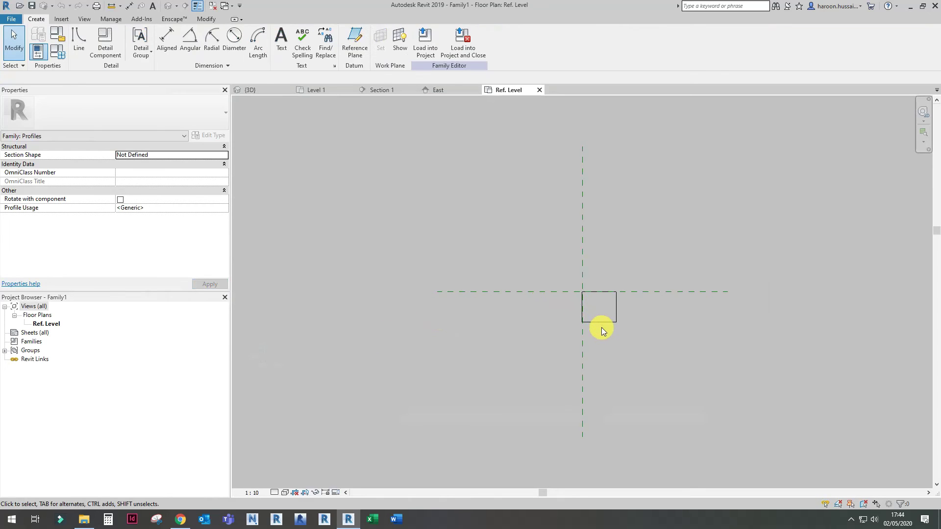
pyautogui.press('Tab')
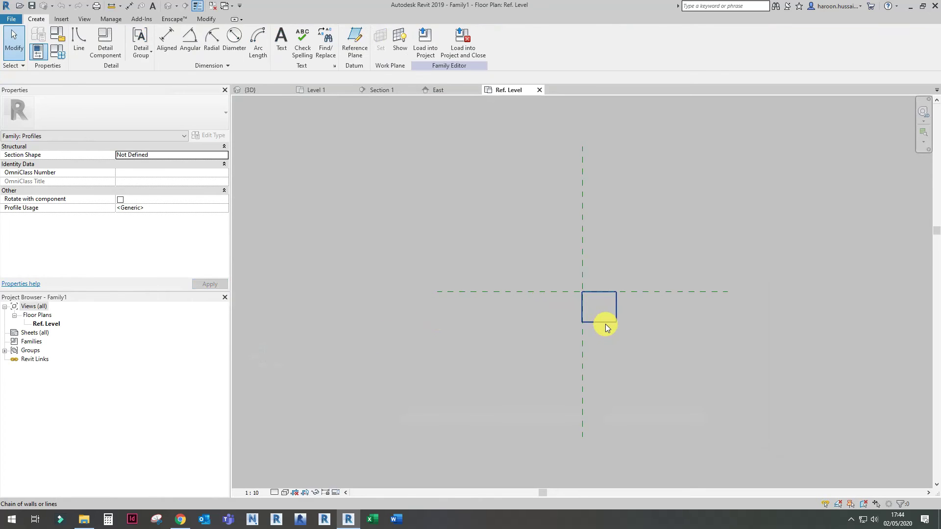
pyautogui.click(605, 325)
pyautogui.moveTo(605, 325); pyautogui.dragTo(409, 314, button='middle')
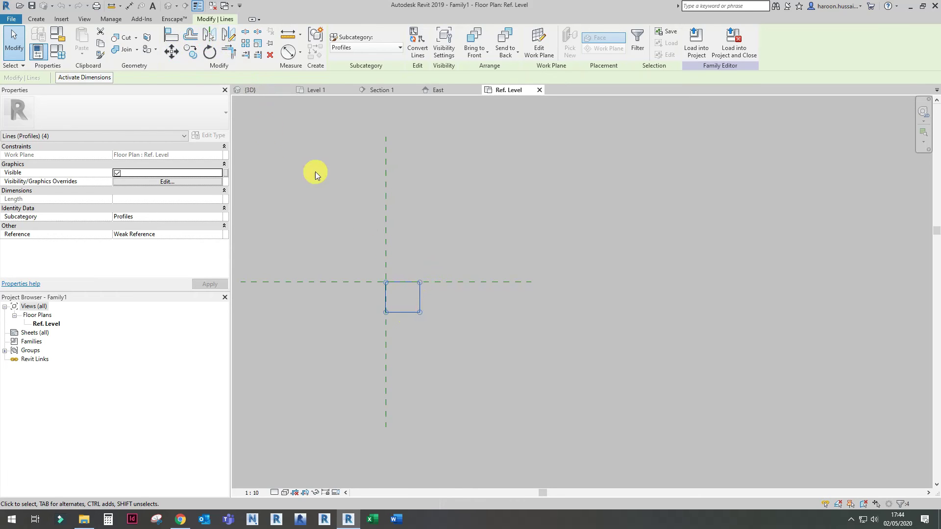
pyautogui.click(171, 53)
pyautogui.click(420, 282)
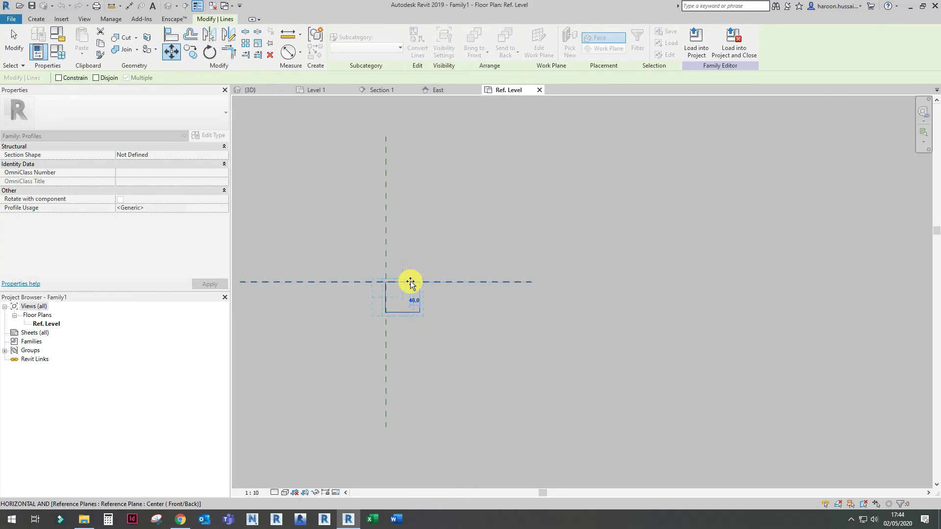
pyautogui.click(382, 282)
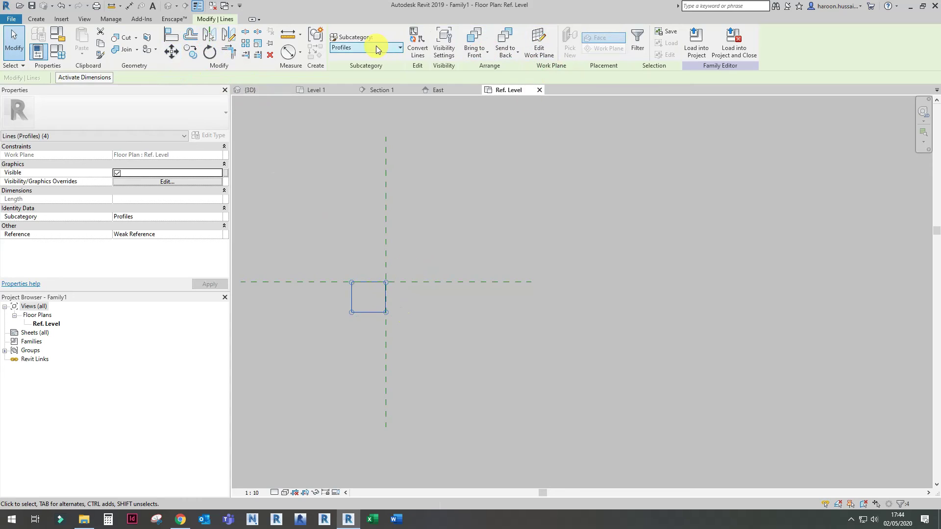
# Save the edited Family1 profile and reload it into the project over the existing version, closing the family.
pyautogui.click(739, 56)
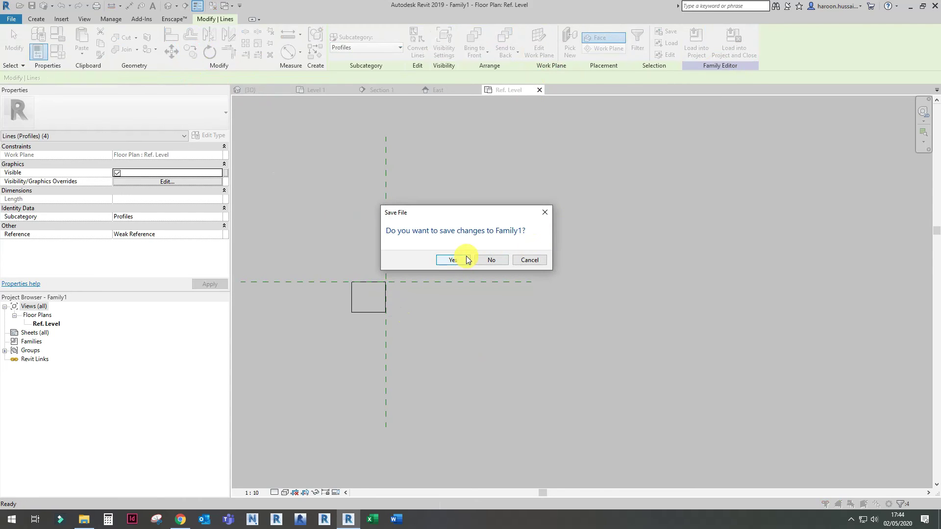
pyautogui.click(465, 260)
pyautogui.click(490, 253)
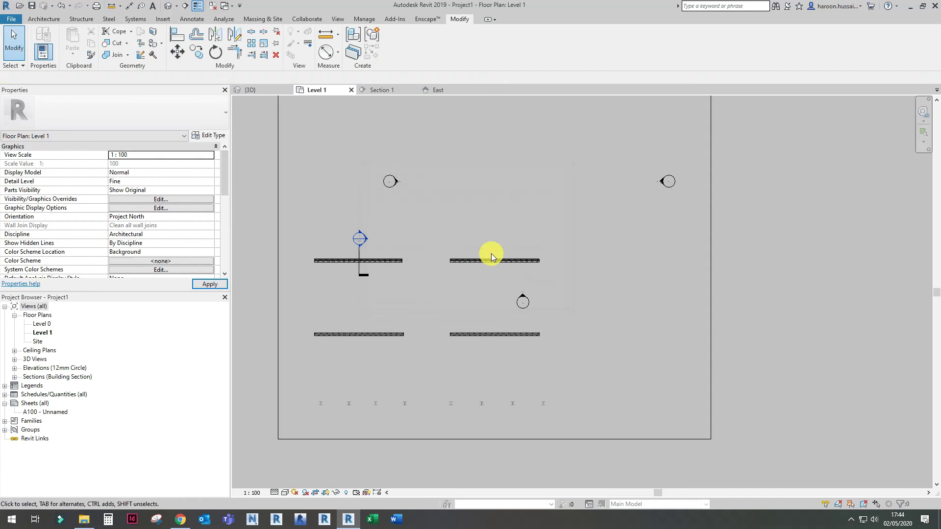
# Check the slab edge's position beneath the slab in the East elevation and the 3D view.
pyautogui.hotkey('ctrl', 'Tab')
pyautogui.hotkey('ctrl', 'Tab')
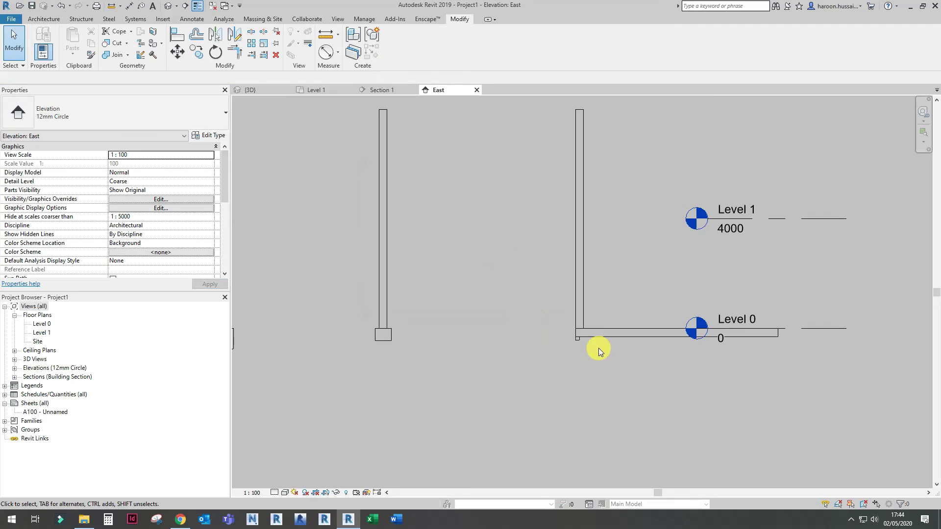
pyautogui.scroll(5, 590, 344)
pyautogui.hotkey('ctrl', 'Tab')
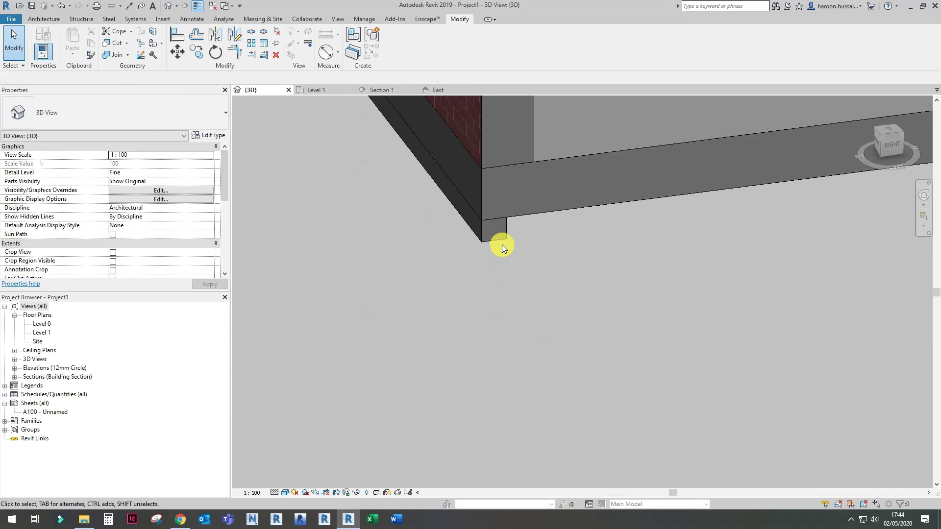
pyautogui.click(499, 241)
pyautogui.keyDown('shift'); pyautogui.moveTo(498, 241); pyautogui.dragTo(561, 251, button='middle'); pyautogui.keyUp('shift')
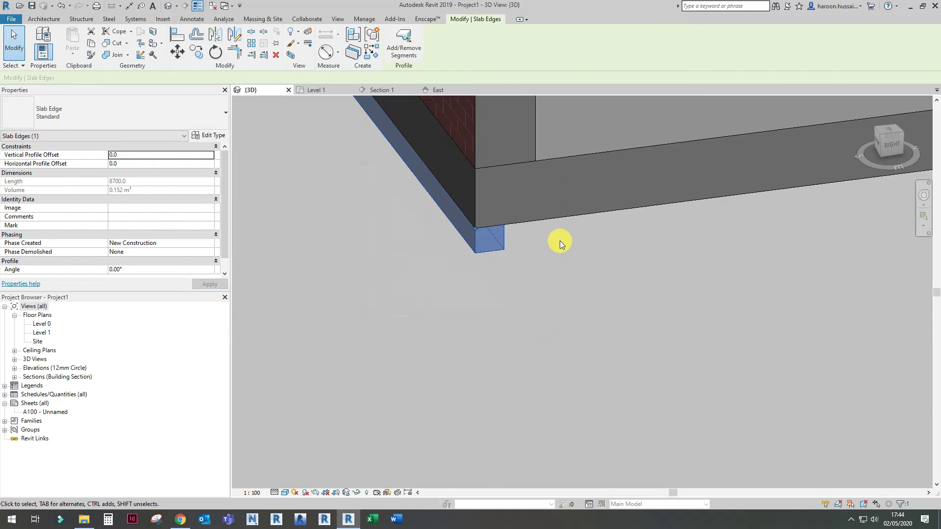
pyautogui.press('Escape')
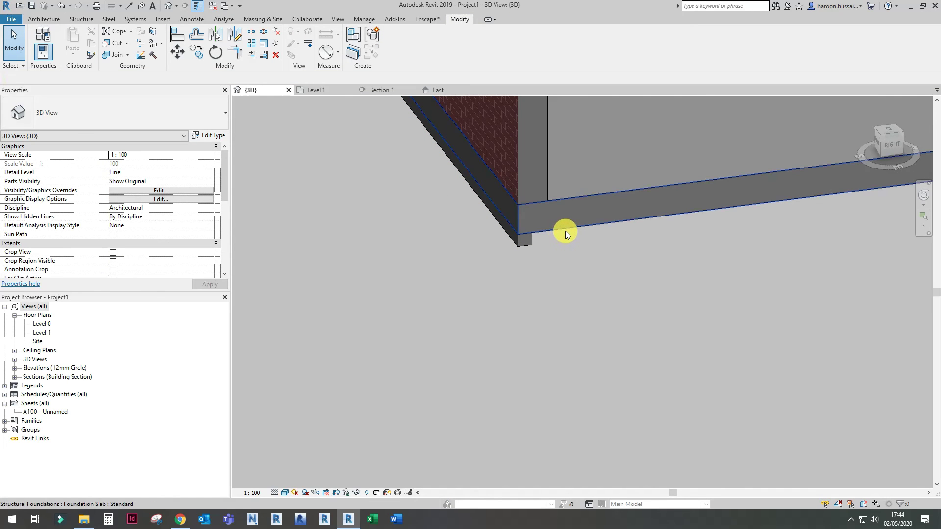
# Undo the slab edge's profile changes back to the thickened profile and select the edge.
pyautogui.keyDown('shift'); pyautogui.moveTo(566, 230); pyautogui.dragTo(566, 231, button='middle'); pyautogui.keyUp('shift')
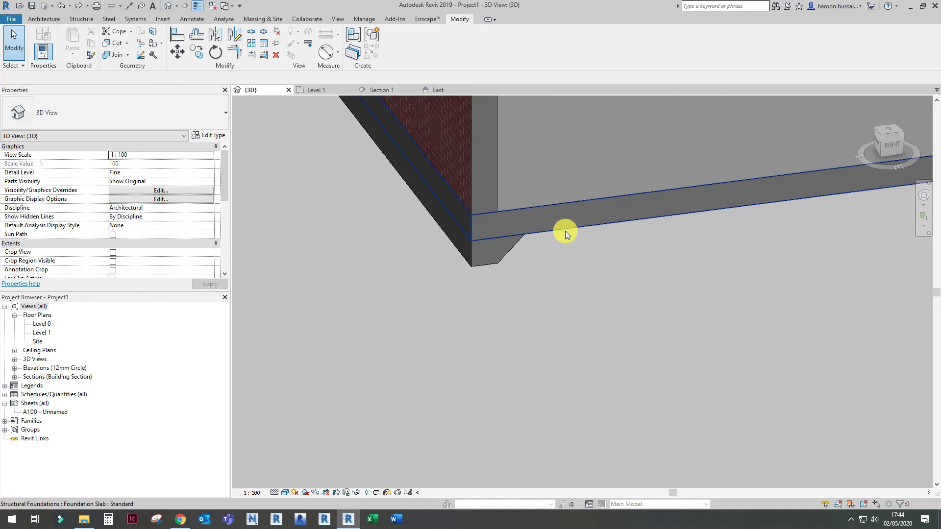
pyautogui.click(498, 260)
pyautogui.keyDown('shift'); pyautogui.moveTo(498, 260); pyautogui.dragTo(498, 265, button='middle'); pyautogui.keyUp('shift')
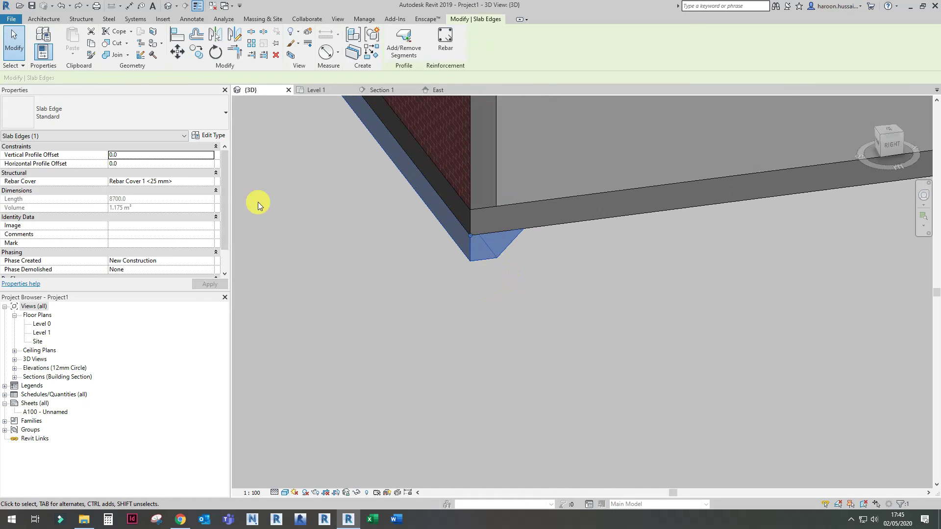
# Inspect the Profile parameter in the Standard slab edge's type properties, close them without changes and deselect the edge.
pyautogui.click(209, 136)
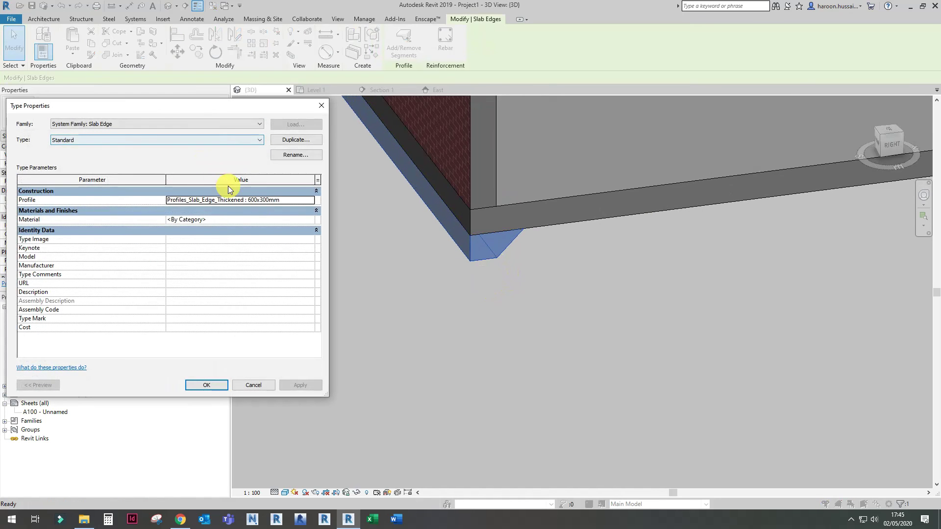
pyautogui.click(310, 201)
pyautogui.click(309, 201)
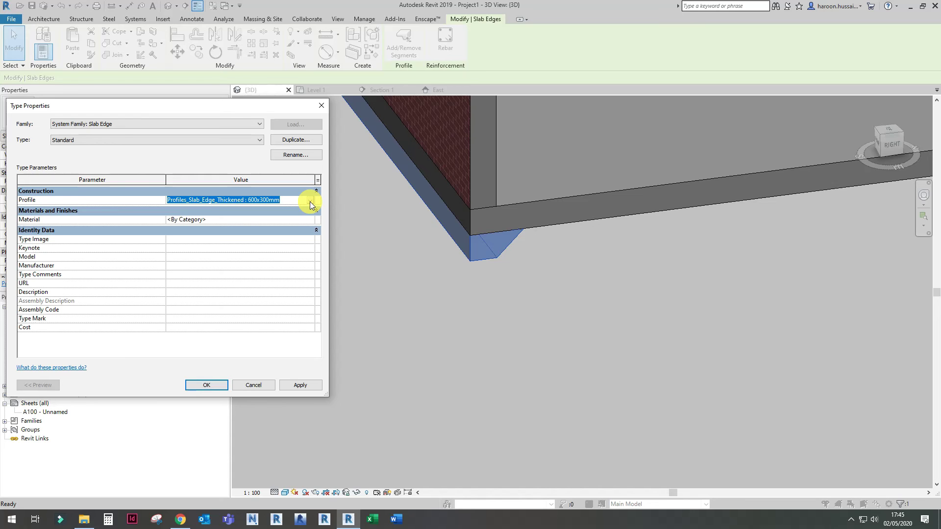
pyautogui.click(310, 202)
pyautogui.click(310, 202)
pyautogui.click(384, 236)
pyautogui.press('Escape')
pyautogui.press('Escape')
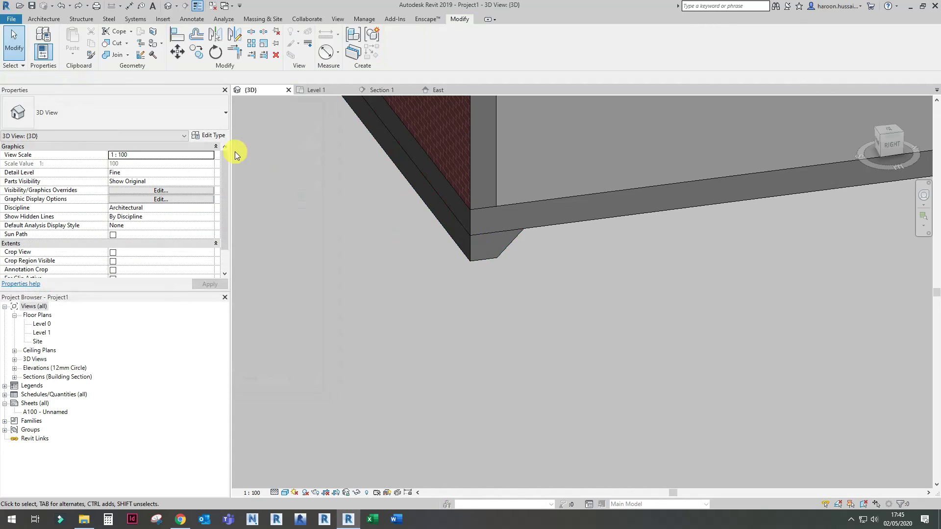
# Preview the Metric Profile template for a new family and close the template selection without creating one.
pyautogui.click(11, 19)
pyautogui.moveTo(20, 58)
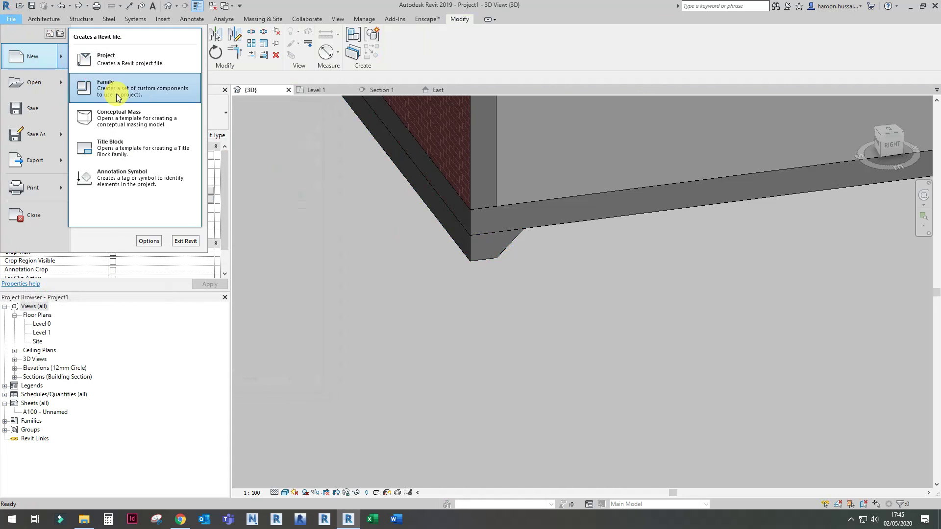
pyautogui.click(92, 91)
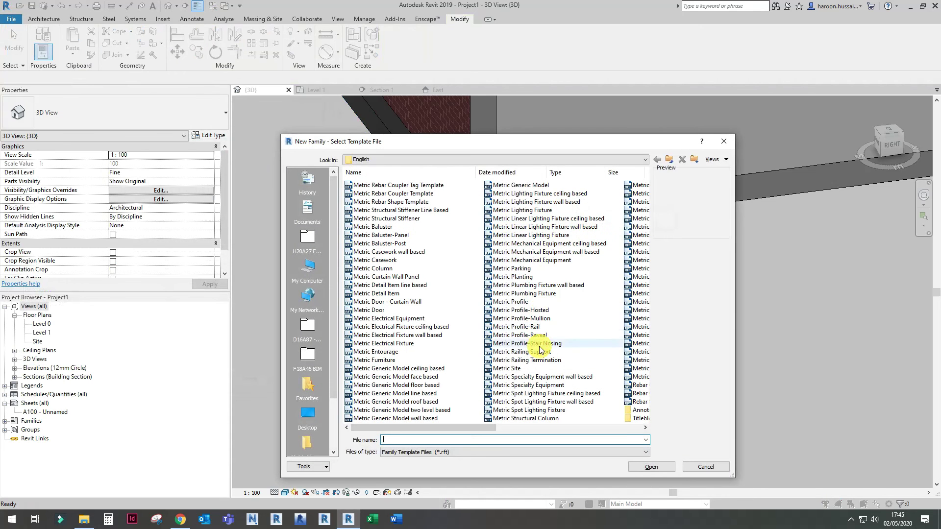
pyautogui.click(520, 307)
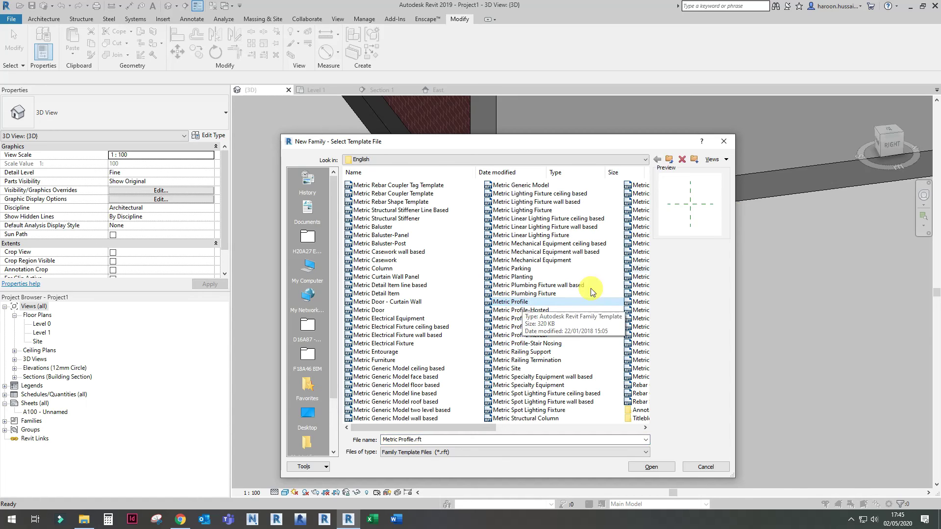
pyautogui.click(724, 141)
# Review the slab edge, wall foundations and pile caps together in the 3D view.
pyautogui.scroll(-5, 665, 228)
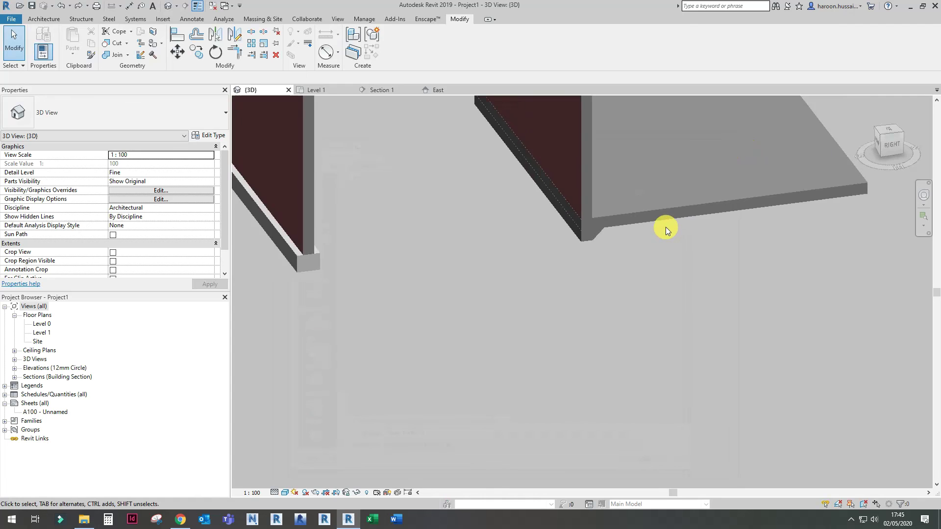
pyautogui.keyDown('shift'); pyautogui.moveTo(666, 228); pyautogui.dragTo(661, 294, button='middle'); pyautogui.keyUp('shift')
pyautogui.scroll(3, 685, 231)
pyautogui.scroll(-2, 698, 257)
pyautogui.moveTo(699, 257)
pyautogui.keyDown('shift'); pyautogui.mouseDown(button='middle')
pyautogui.moveTo(645, 228)
pyautogui.moveTo(607, 123)
pyautogui.moveTo(677, 196)
pyautogui.moveTo(685, 251)
pyautogui.mouseUp(button='middle'); pyautogui.keyUp('shift')
pyautogui.scroll(3, 683, 256)
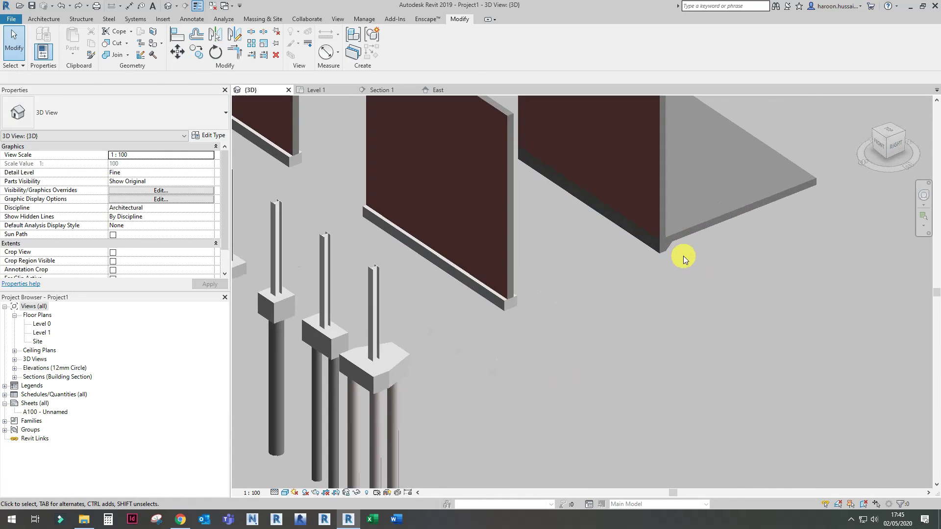
pyautogui.scroll(-2, 683, 256)
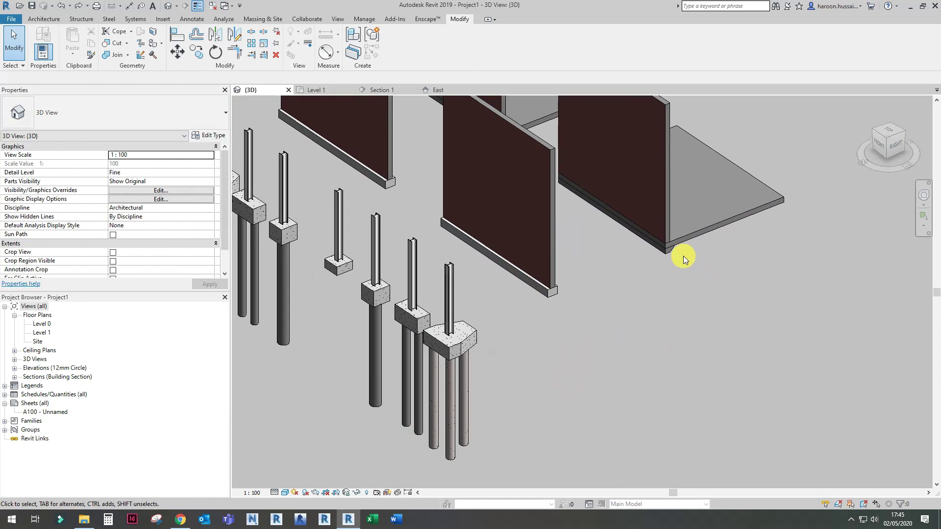